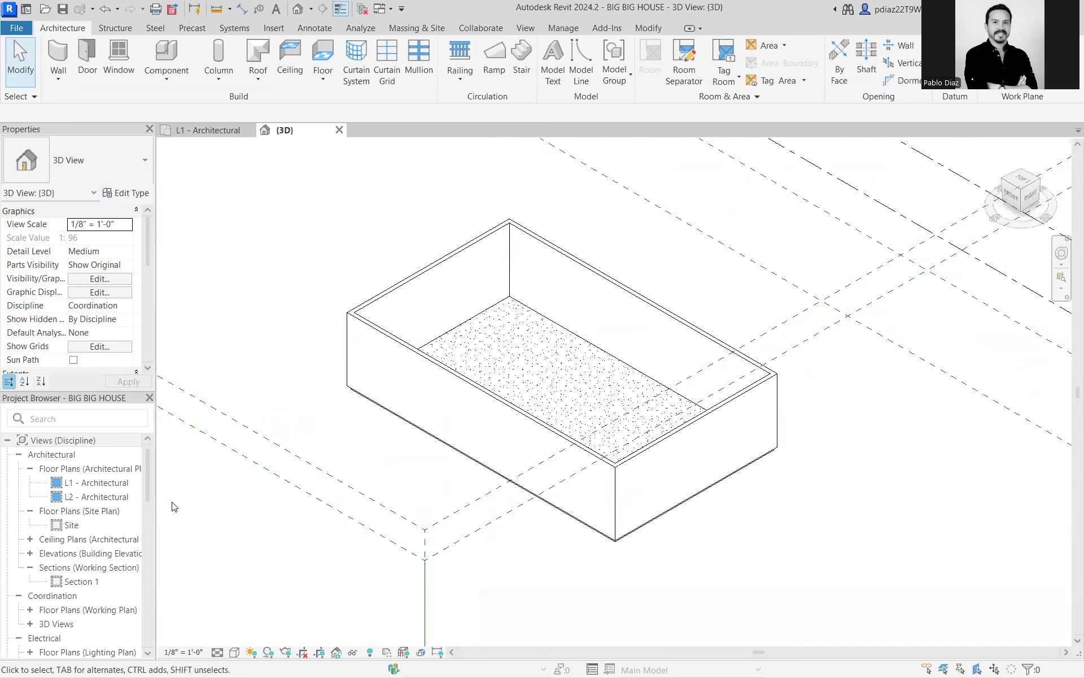
Open the L1 - Architectural floor plan.
{"action": "double_click", "coordinate": [105, 482]}
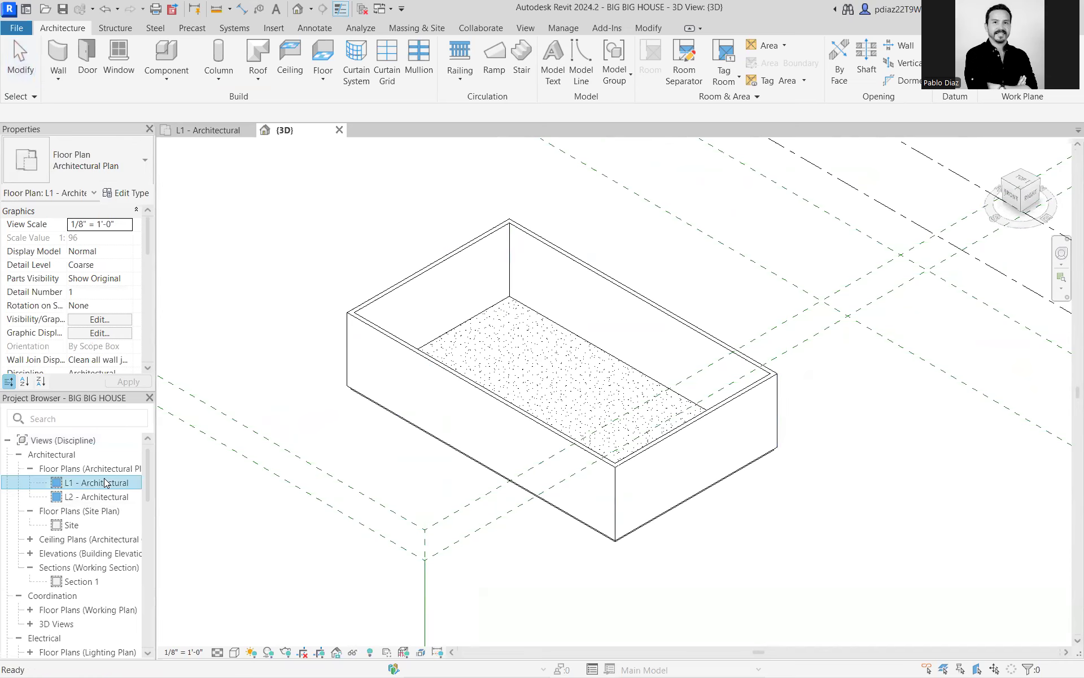
{"action": "scroll", "coordinate": [813, 317], "scroll_direction": "up", "scroll_amount": 1}
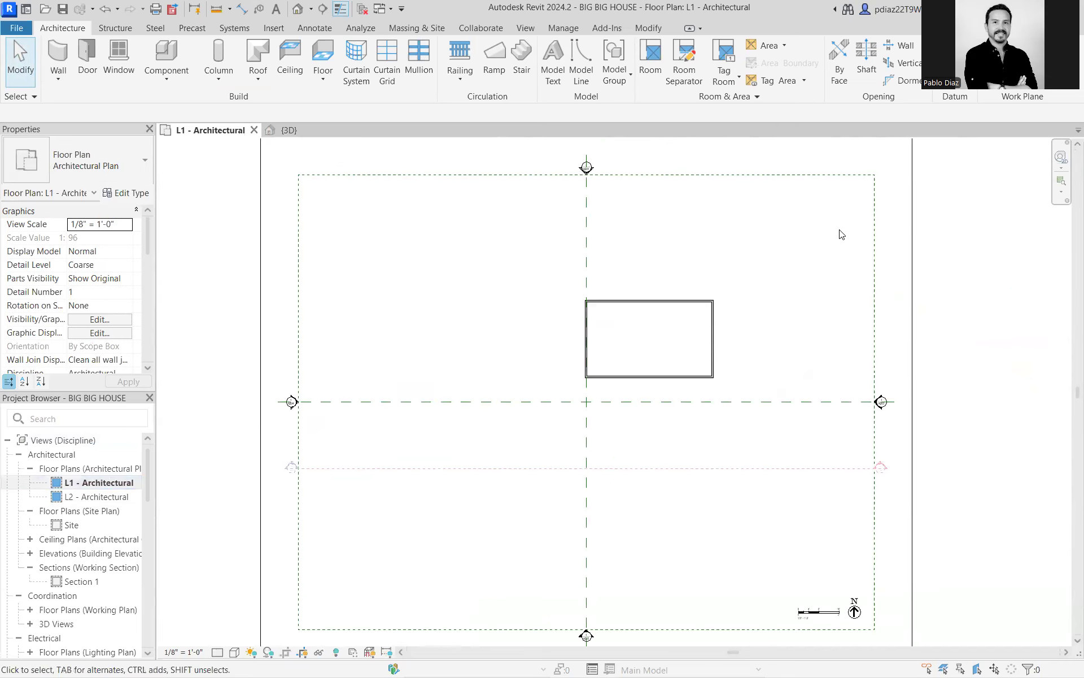
{"action": "middle_click_drag", "start_coordinate": [824, 275], "coordinate": [843, 289]}
{"action": "middle_click_drag", "start_coordinate": [786, 340], "coordinate": [748, 303]}
{"action": "scroll", "coordinate": [637, 352], "scroll_direction": "up", "scroll_amount": 1}
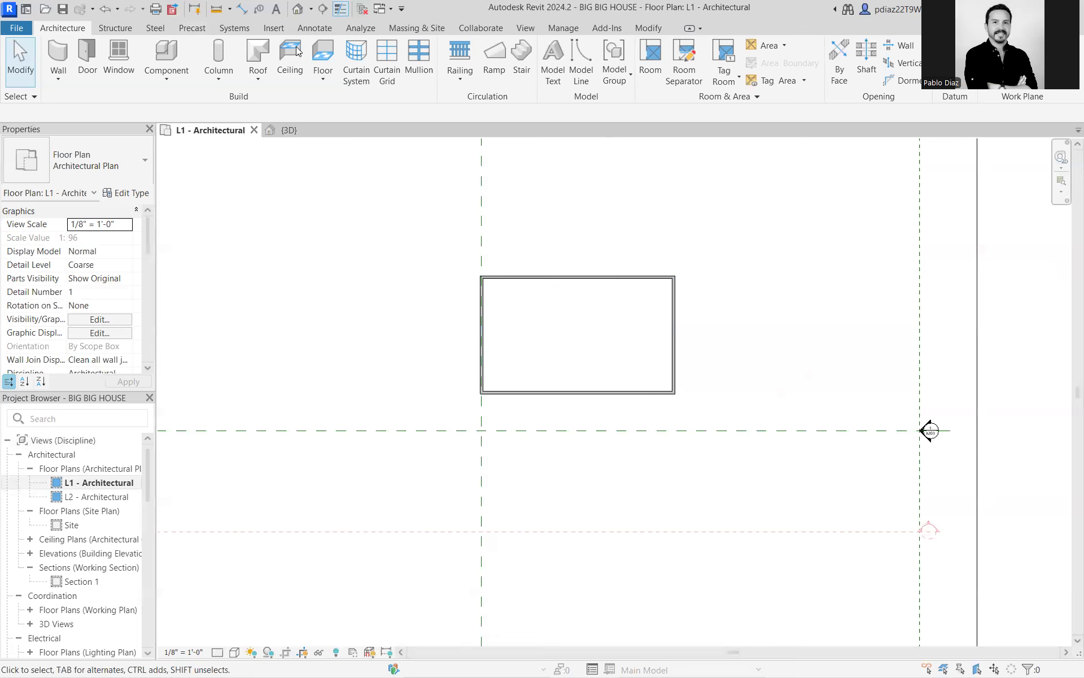
{"action": "left_click", "coordinate": [579, 316]}
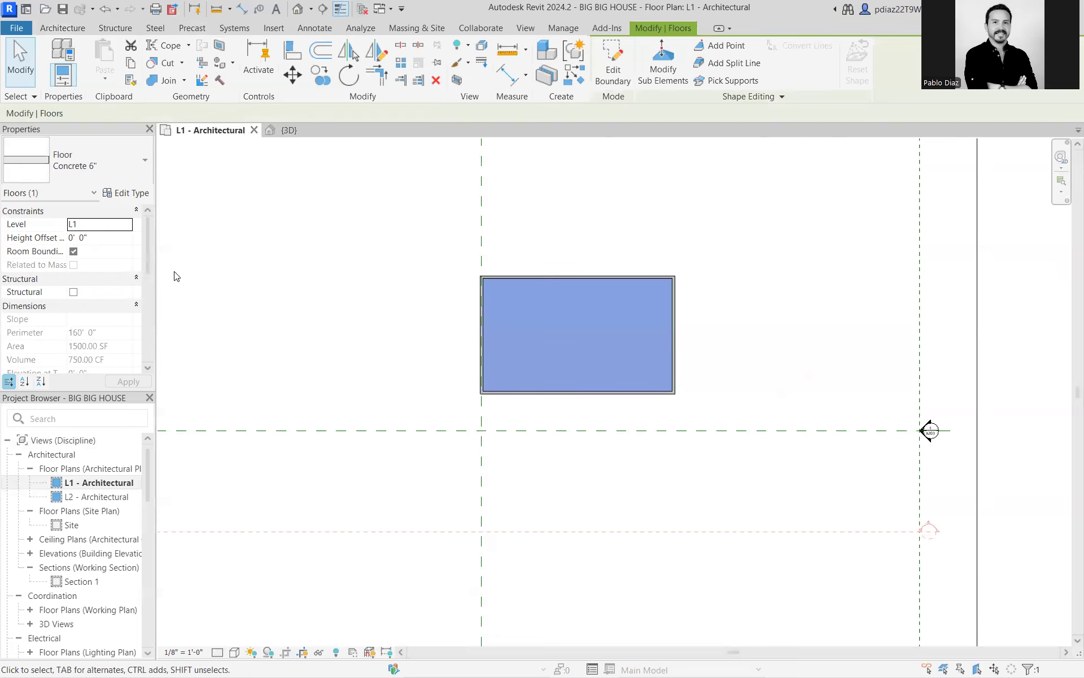
{"action": "left_click", "coordinate": [551, 235]}
{"action": "scroll", "coordinate": [542, 288], "scroll_direction": "up", "scroll_amount": 1}
{"action": "left_click", "coordinate": [546, 275]}
{"action": "left_click", "coordinate": [518, 209]}
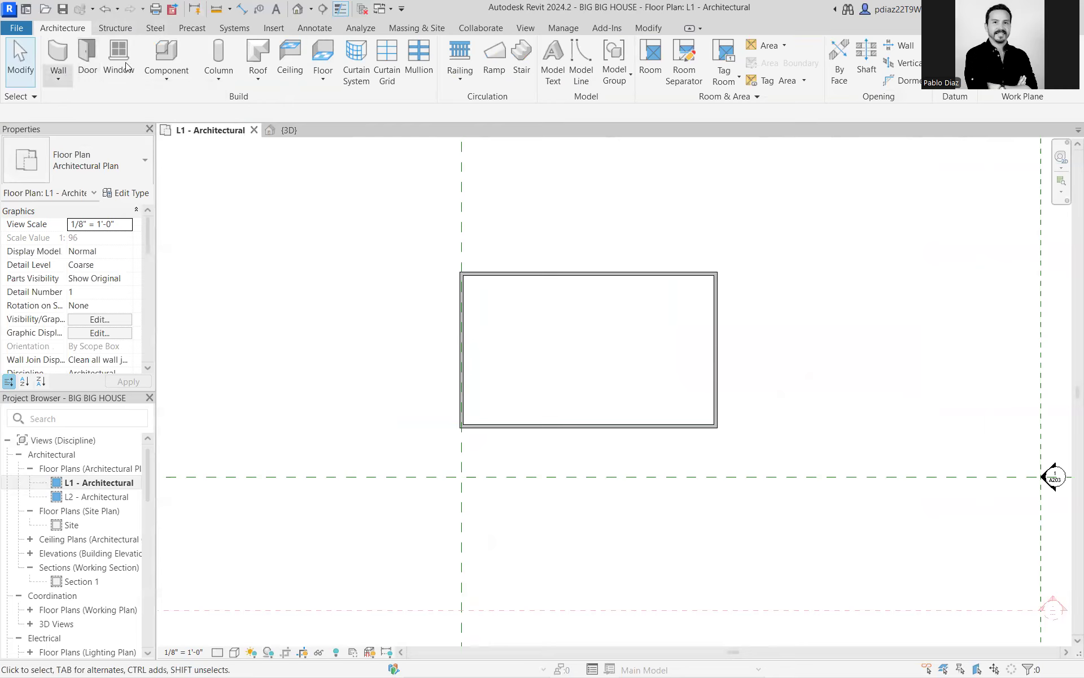
{"action": "left_click", "coordinate": [88, 53]}
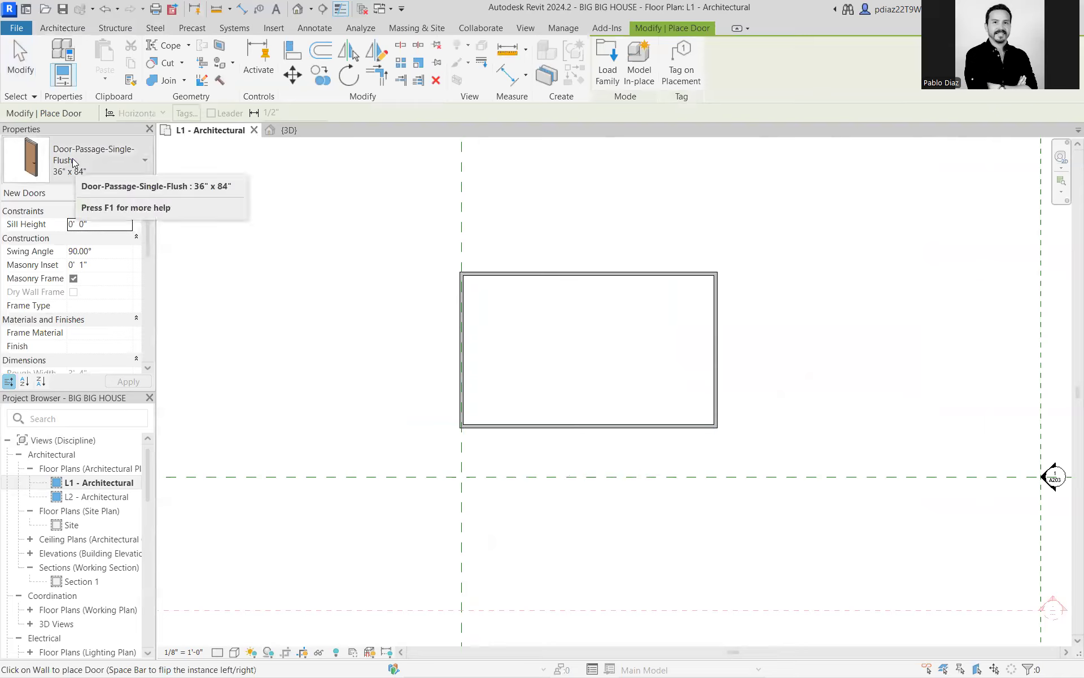
{"action": "left_click", "coordinate": [63, 28]}
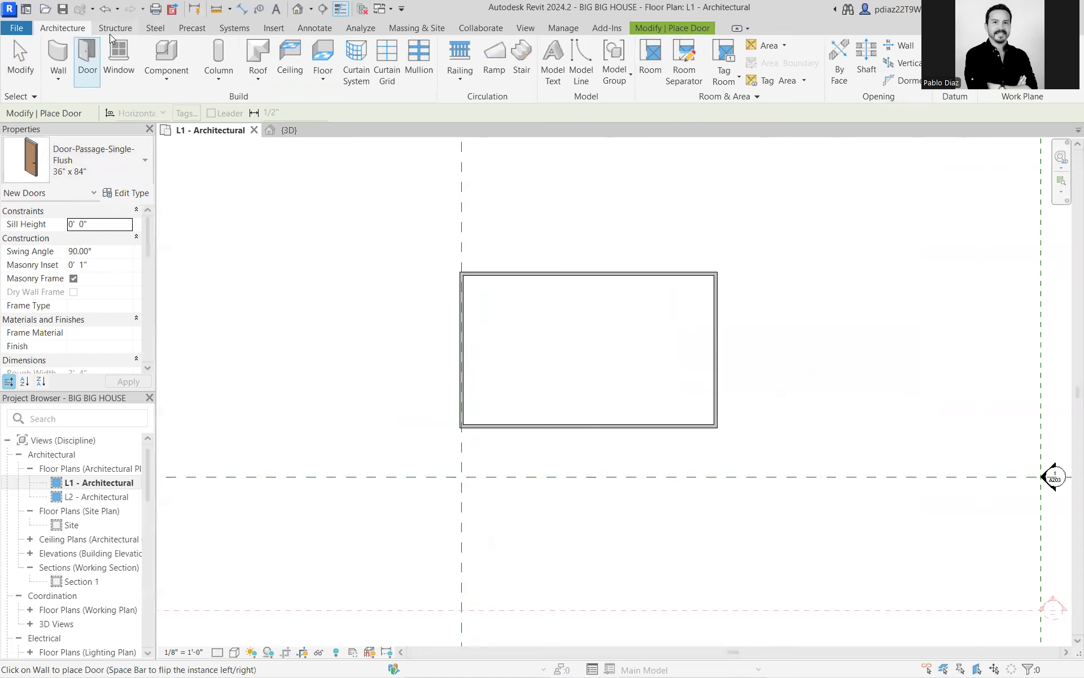
{"action": "left_click", "coordinate": [172, 78]}
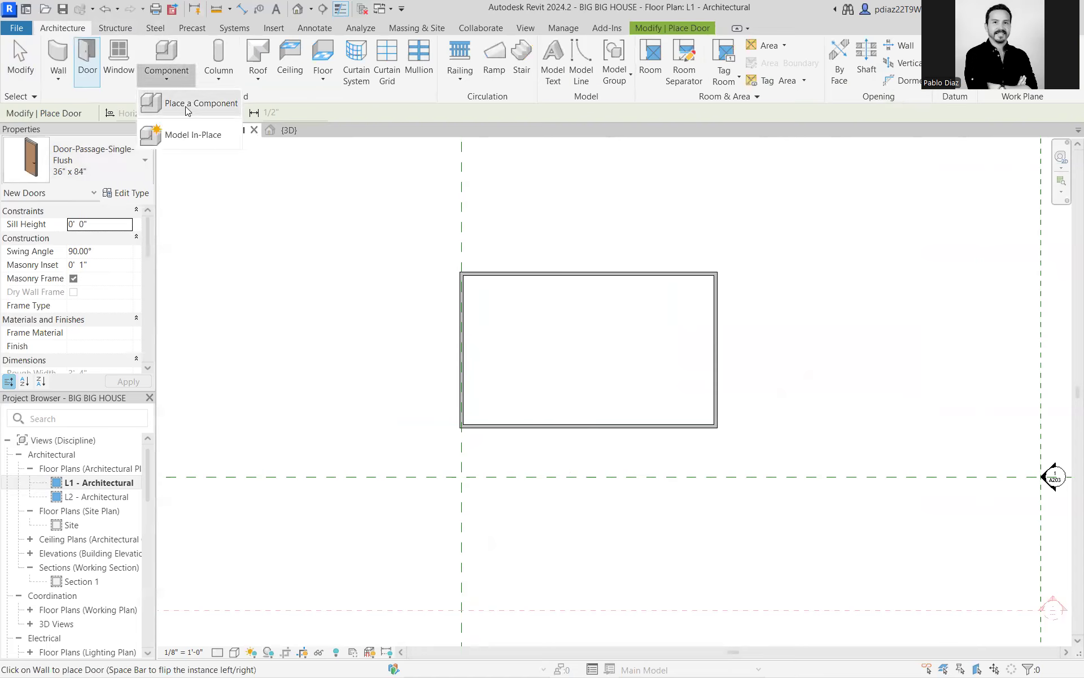
{"action": "left_click", "coordinate": [185, 107]}
{"action": "left_click", "coordinate": [71, 31]}
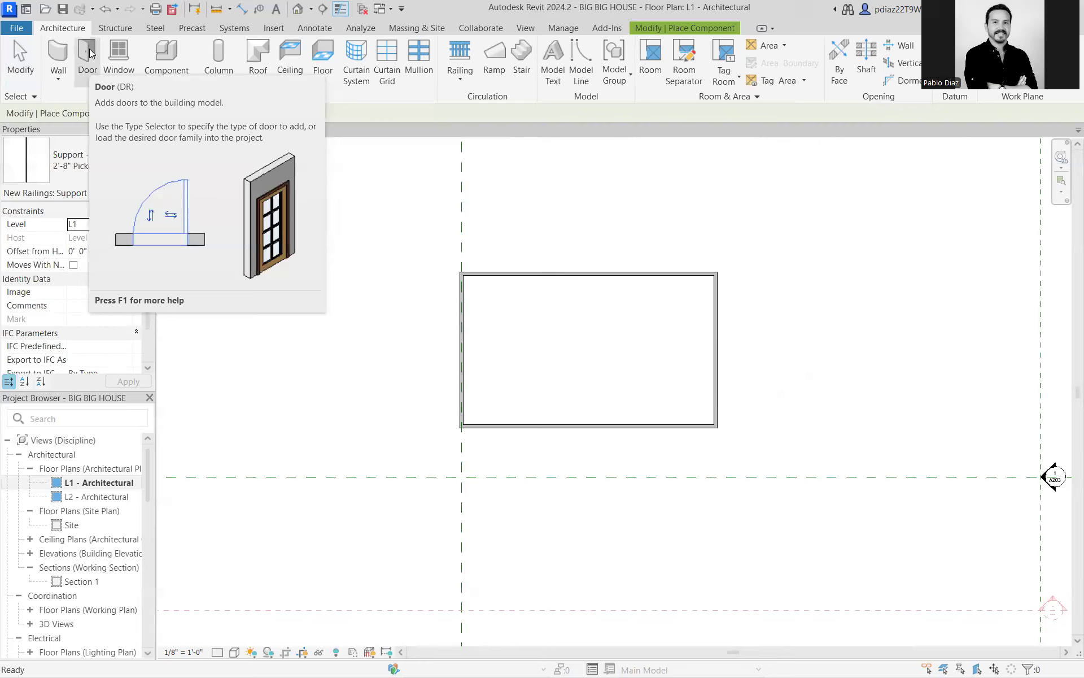
Place a Door-Passage-Single-Flush 36" x 84" door, swinging outward, in the lower wall, about 23'-0" from each side wall.
{"action": "left_click", "coordinate": [89, 50]}
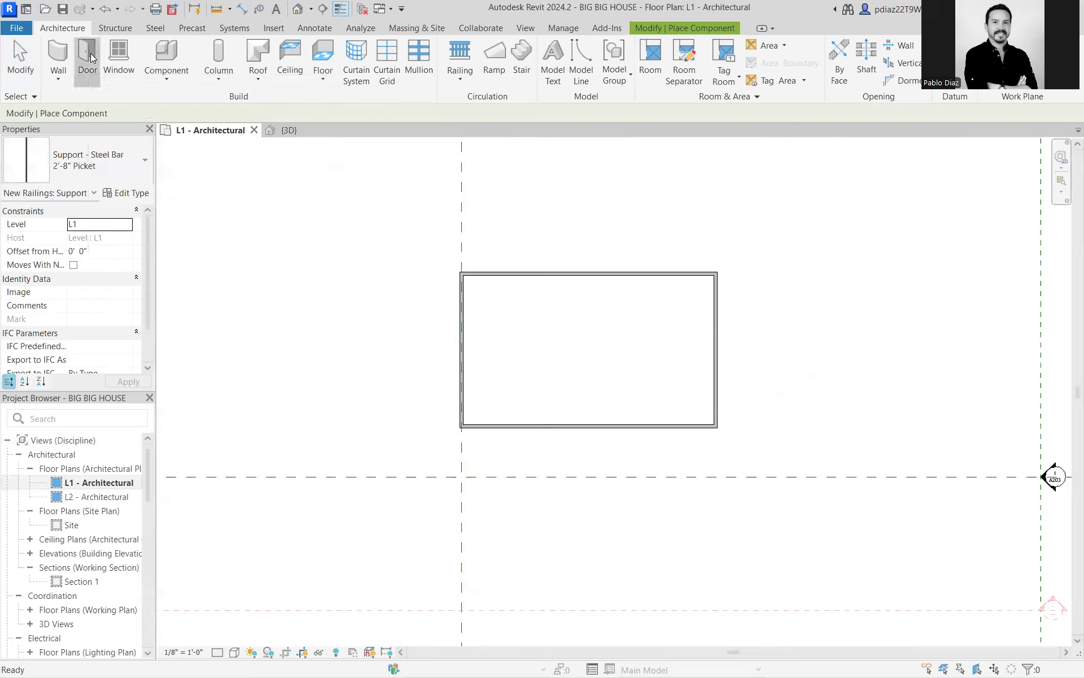
{"action": "left_click", "coordinate": [58, 156]}
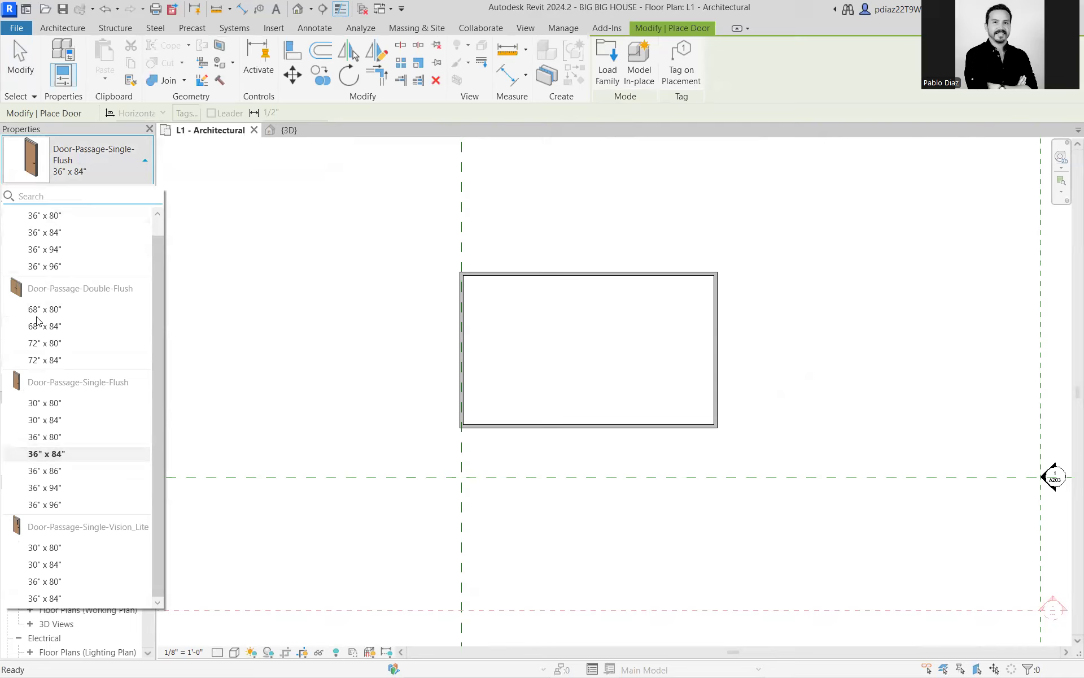
{"action": "left_click", "coordinate": [59, 453]}
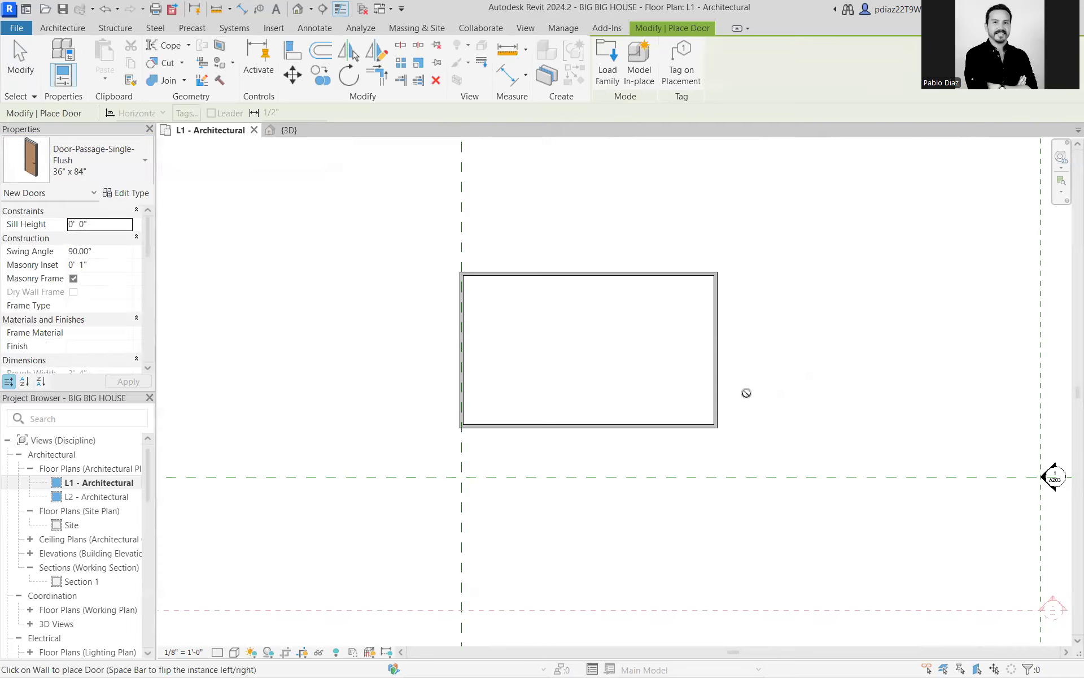
{"action": "scroll", "coordinate": [585, 431], "scroll_direction": "up", "scroll_amount": 2}
{"action": "left_click", "coordinate": [586, 425]}
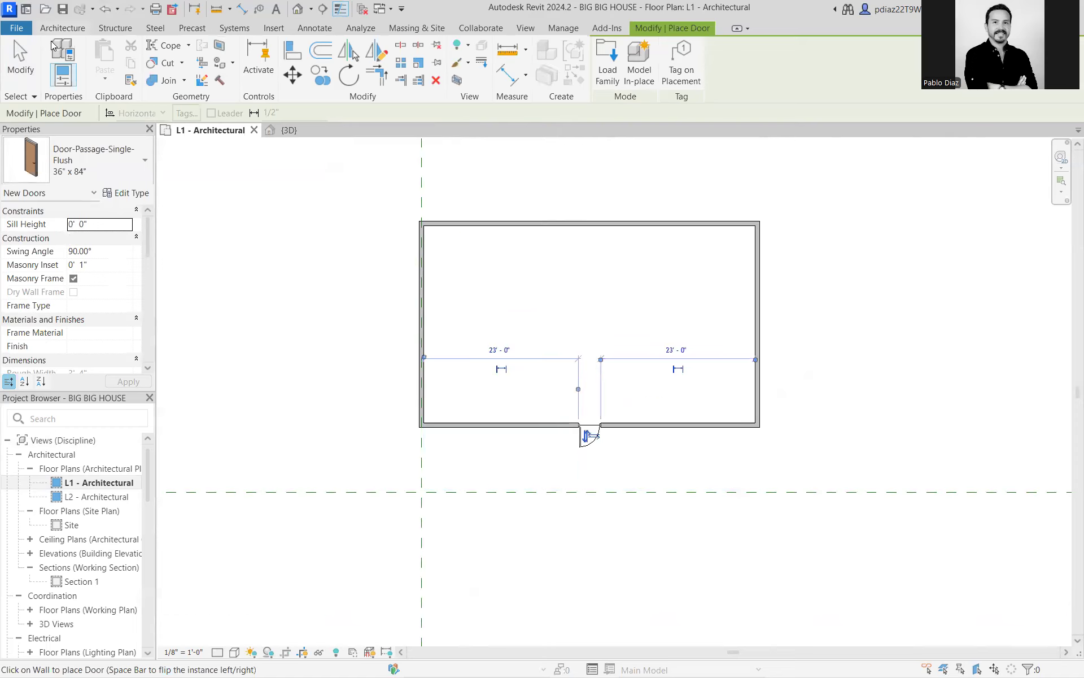
{"action": "left_click", "coordinate": [20, 60]}
Place two Window-Fixed 36" x 65" windows in the lower wall: one about 11'-0" from the left wall, one about 10'-0" from the right wall.
{"action": "scroll", "coordinate": [605, 415], "scroll_direction": "up", "scroll_amount": 2}
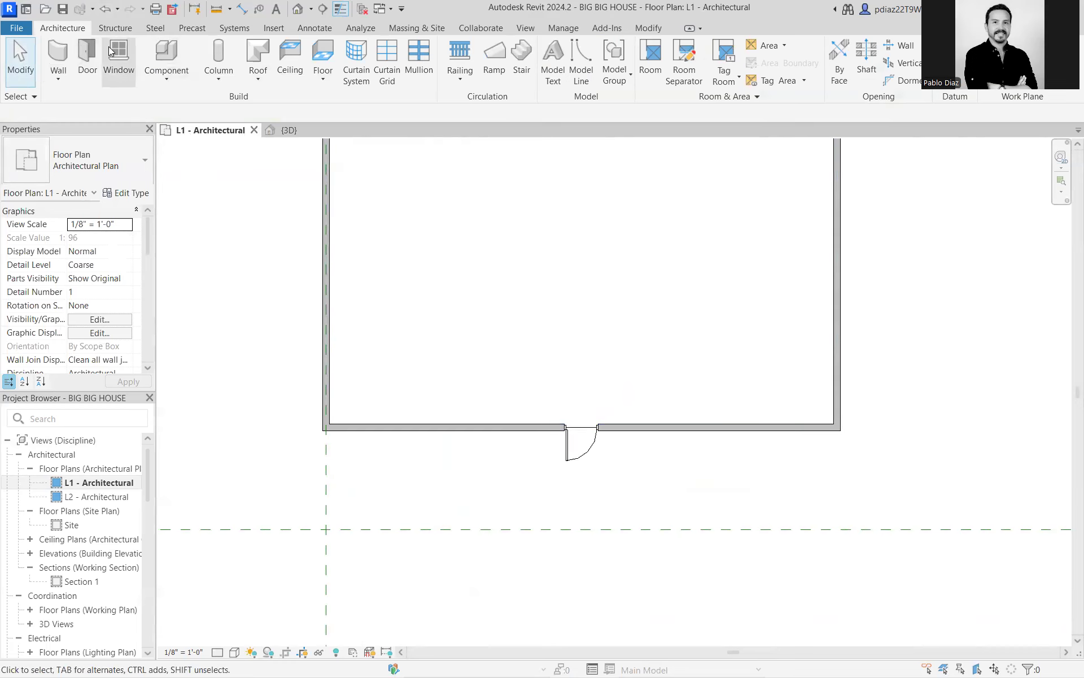
{"action": "left_click", "coordinate": [119, 68]}
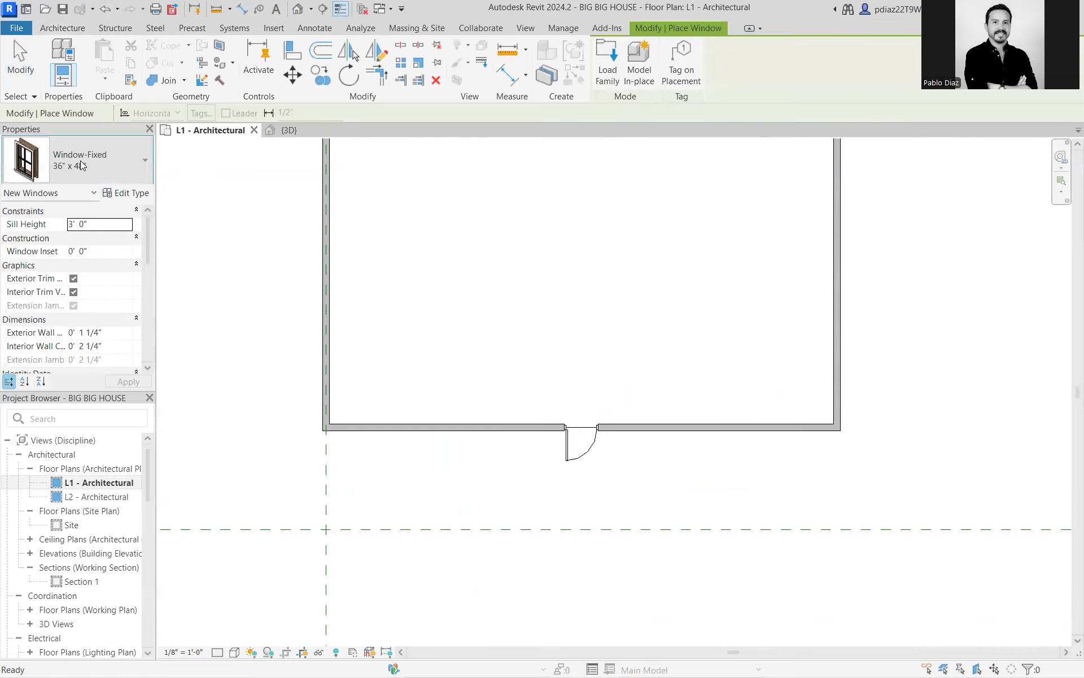
{"action": "left_click", "coordinate": [78, 175]}
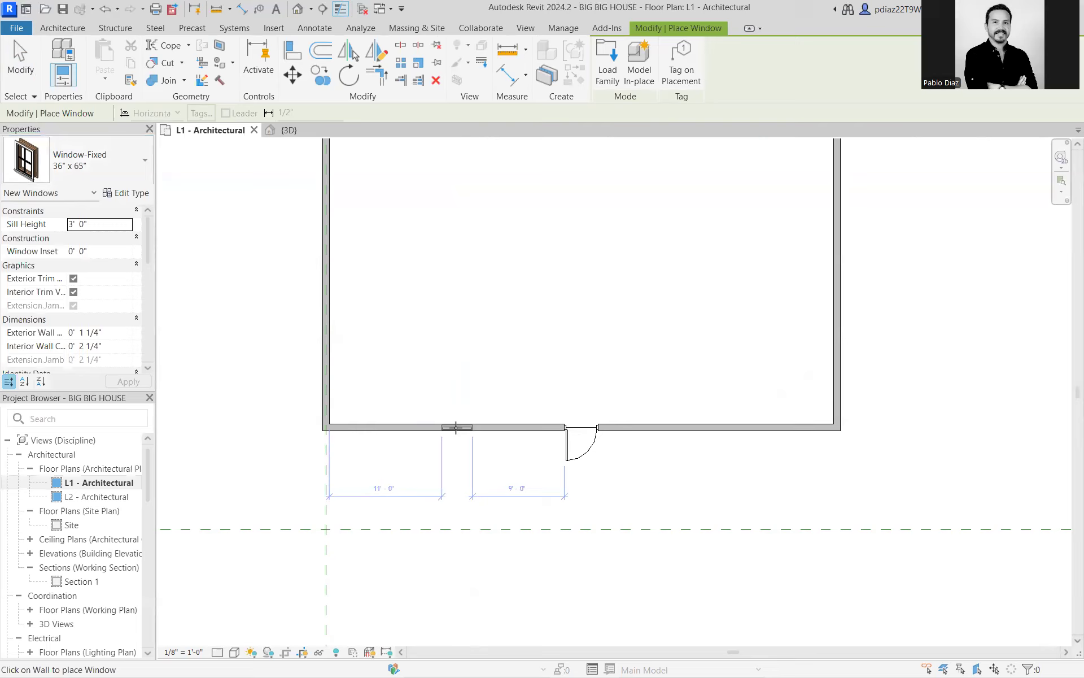
{"action": "left_click", "coordinate": [457, 427]}
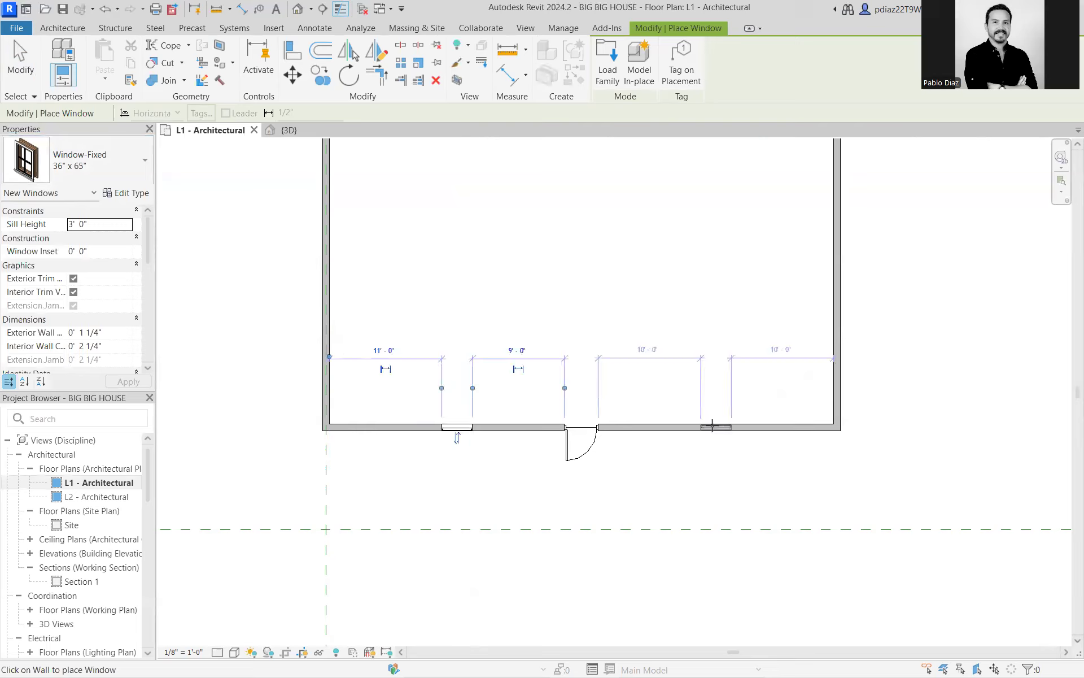
{"action": "left_click", "coordinate": [712, 425]}
Place two more Window-Fixed 36" x 65" windows in the upper wall, roughly opposite the lower ones.
{"action": "scroll", "coordinate": [703, 372], "scroll_direction": "down", "scroll_amount": 2}
{"action": "middle_click_drag", "start_coordinate": [689, 341], "coordinate": [684, 309]}
{"action": "scroll", "coordinate": [565, 285], "scroll_direction": "up", "scroll_amount": 1}
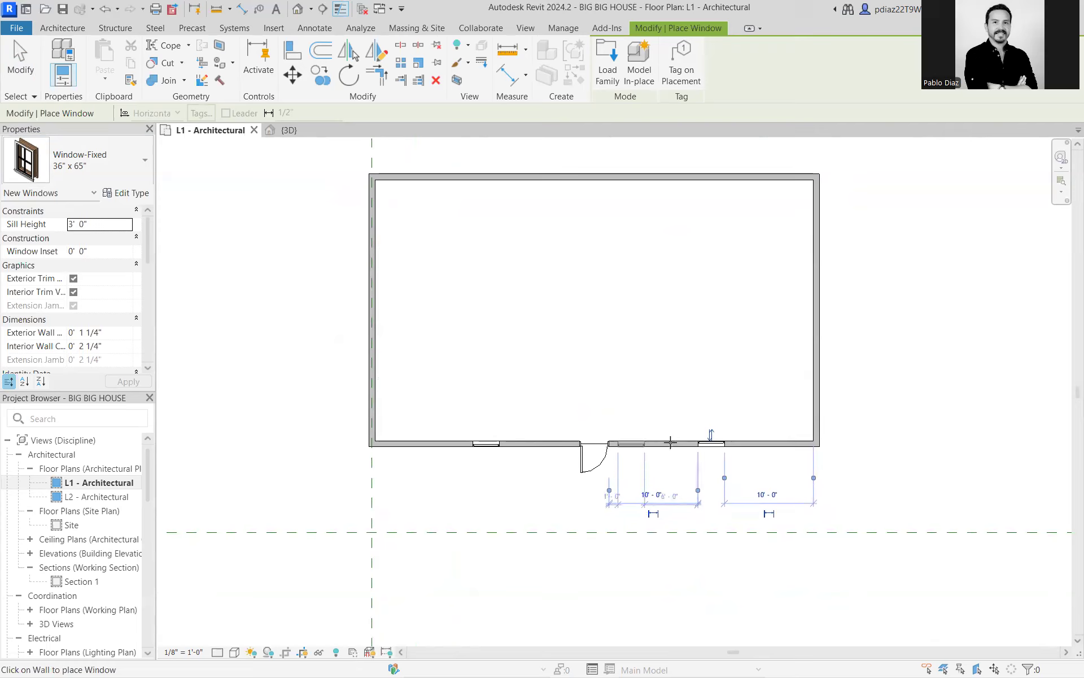
{"action": "left_click", "coordinate": [469, 179]}
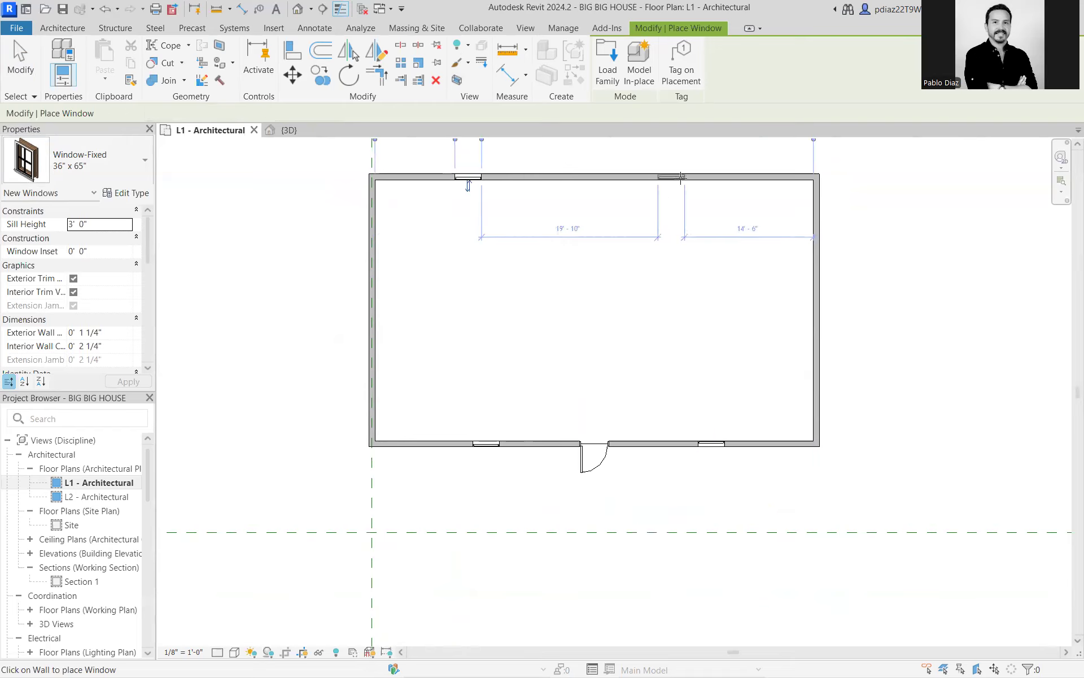
{"action": "left_click", "coordinate": [716, 180]}
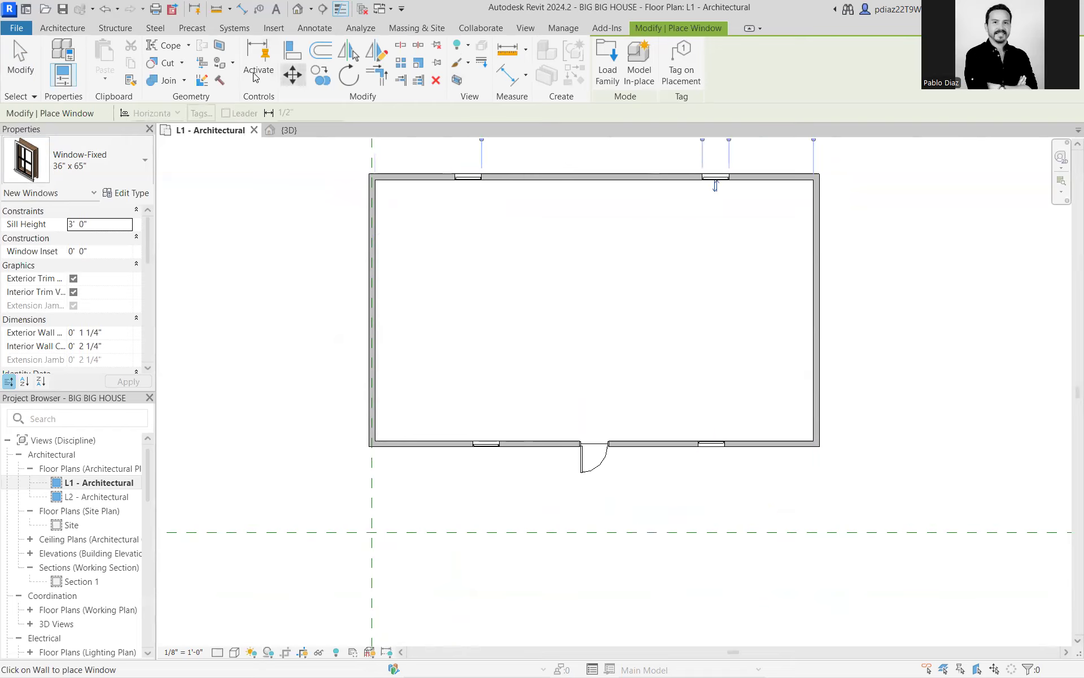
Align the centers of the two upper-wall windows with the centers of the lower-wall windows.
{"action": "left_click", "coordinate": [300, 61]}
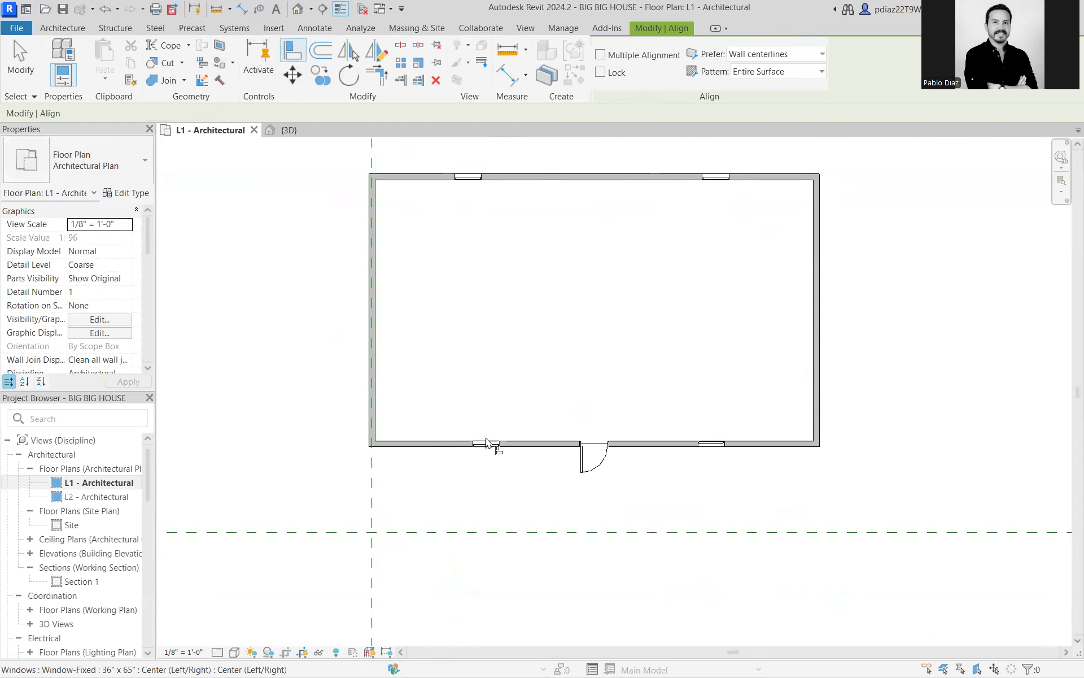
{"action": "left_click", "coordinate": [486, 444]}
{"action": "left_click", "coordinate": [469, 178]}
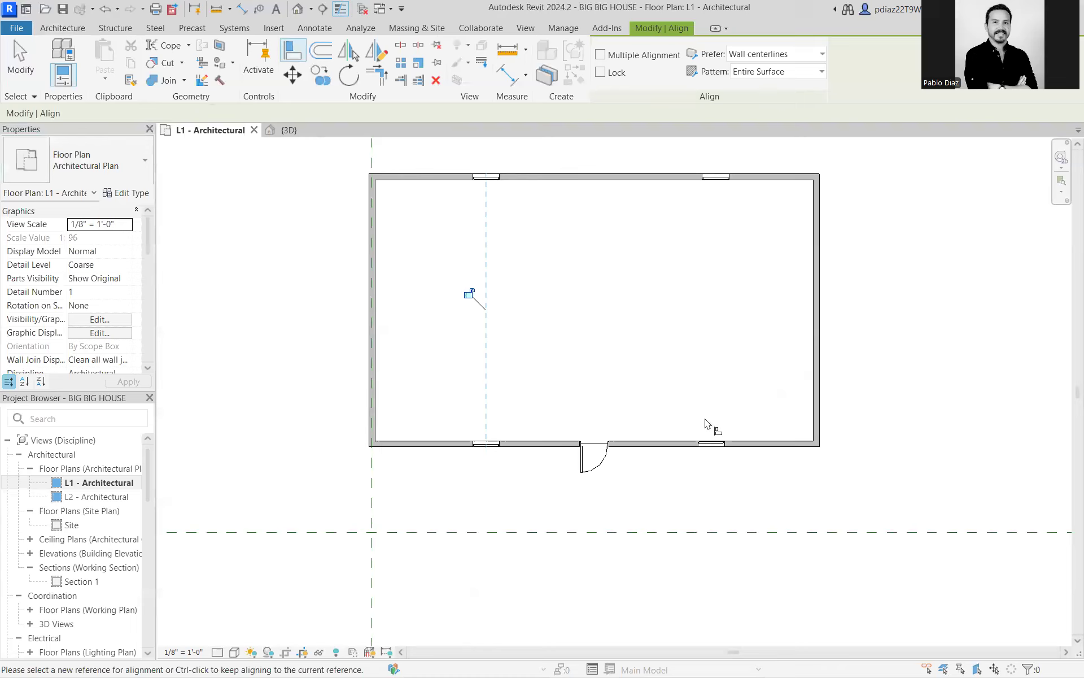
{"action": "left_click", "coordinate": [715, 450]}
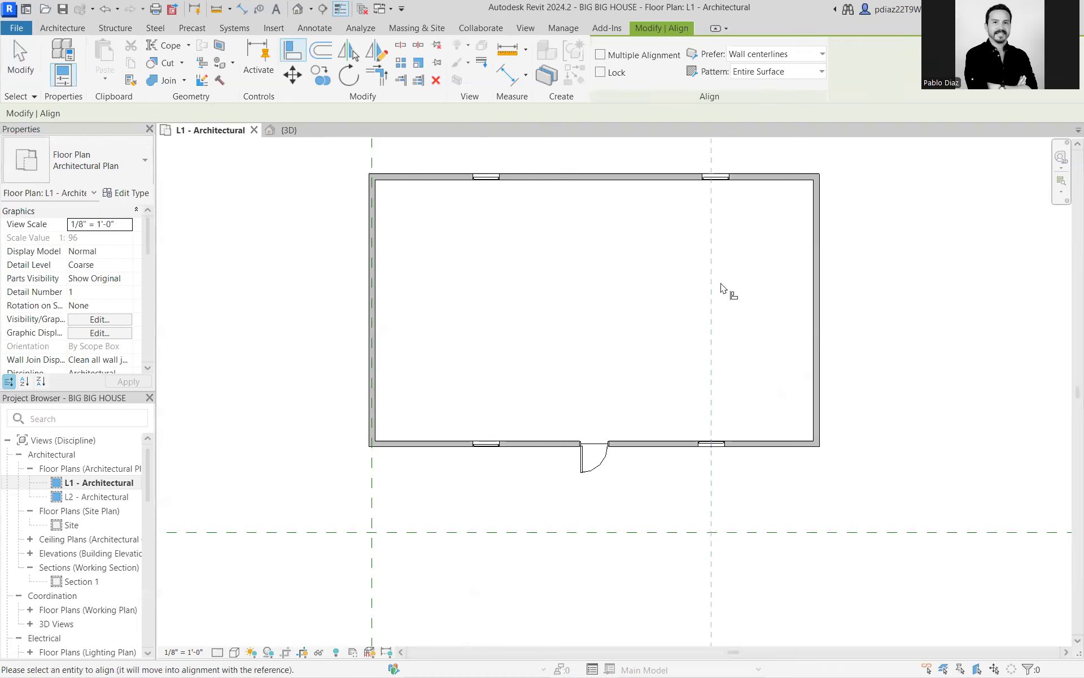
{"action": "left_click", "coordinate": [715, 179]}
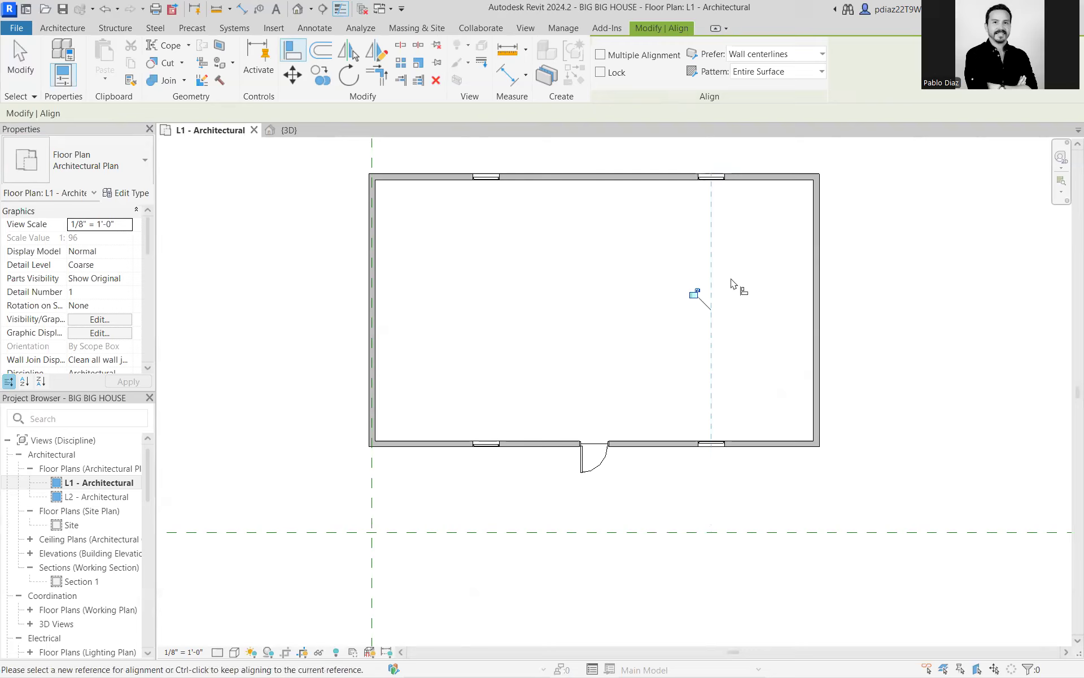
{"action": "scroll", "coordinate": [587, 282], "scroll_direction": "down", "scroll_amount": 1}
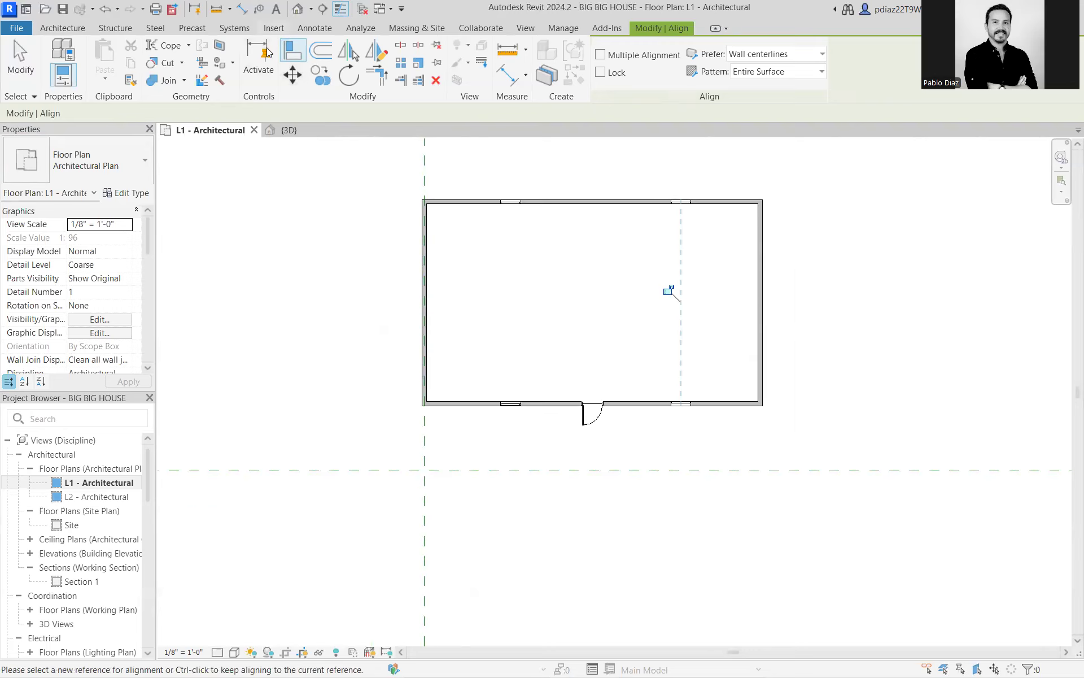
{"action": "left_click", "coordinate": [242, 9]}
{"action": "scroll", "coordinate": [443, 375], "scroll_direction": "up", "scroll_amount": 2}
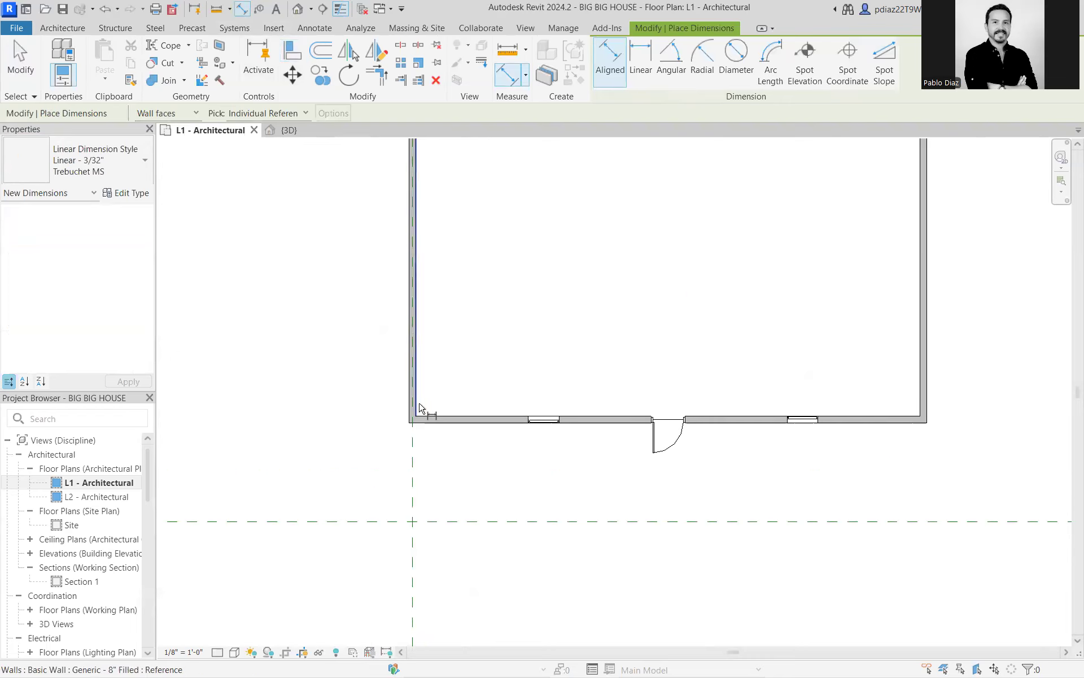
{"action": "left_click", "coordinate": [416, 403]}
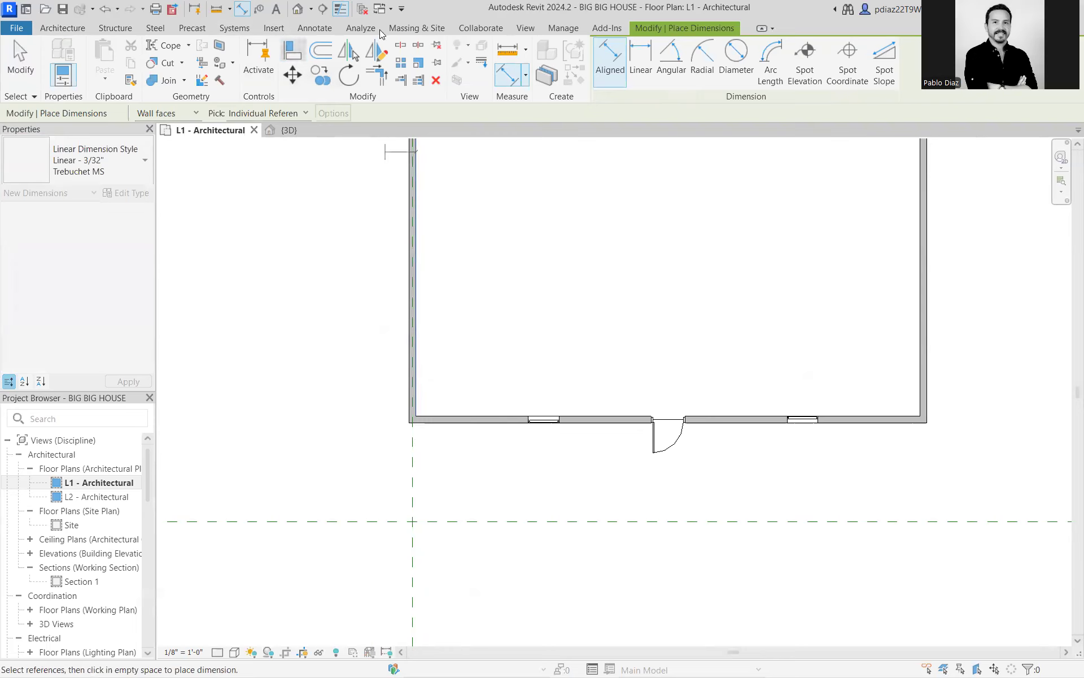
{"action": "left_click", "coordinate": [326, 29]}
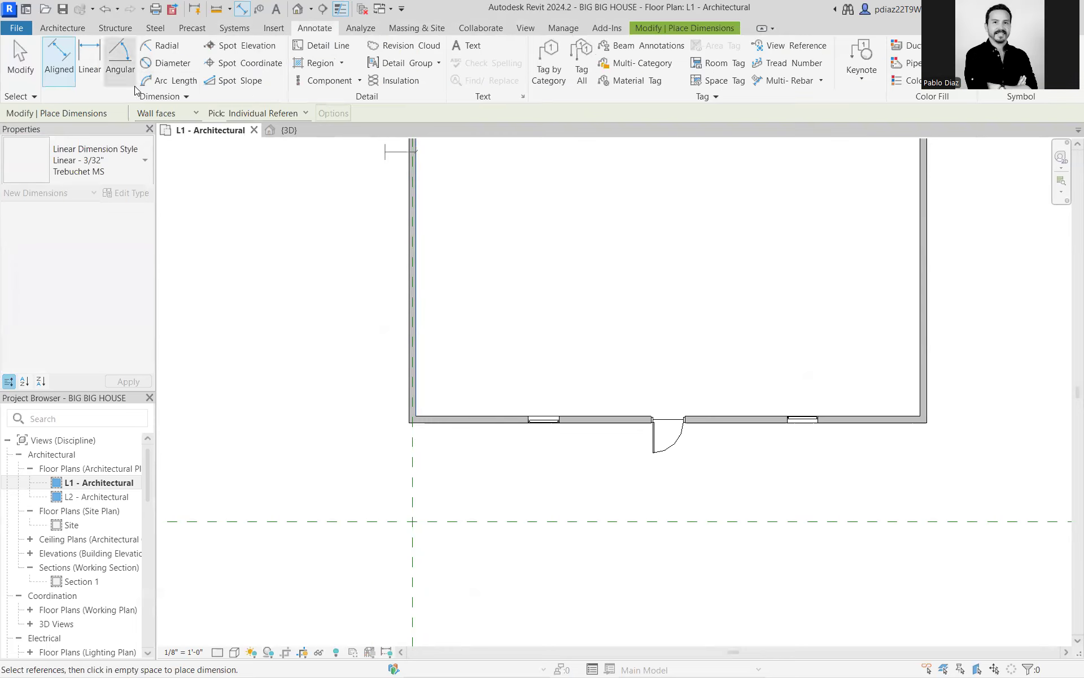
Add an aligned dimension string below the lower wall, from the left wall's inner face through both window and door centers to the right wall's inner face.
{"action": "left_click", "coordinate": [63, 60]}
{"action": "scroll", "coordinate": [435, 412], "scroll_direction": "up", "scroll_amount": 2}
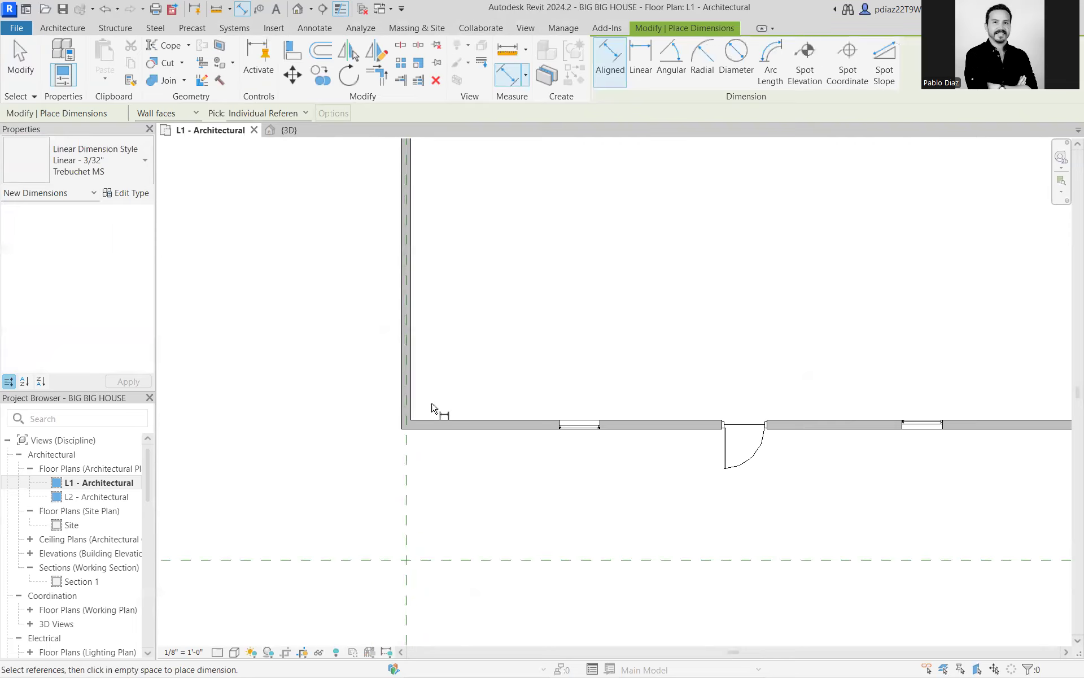
{"action": "left_click", "coordinate": [409, 415]}
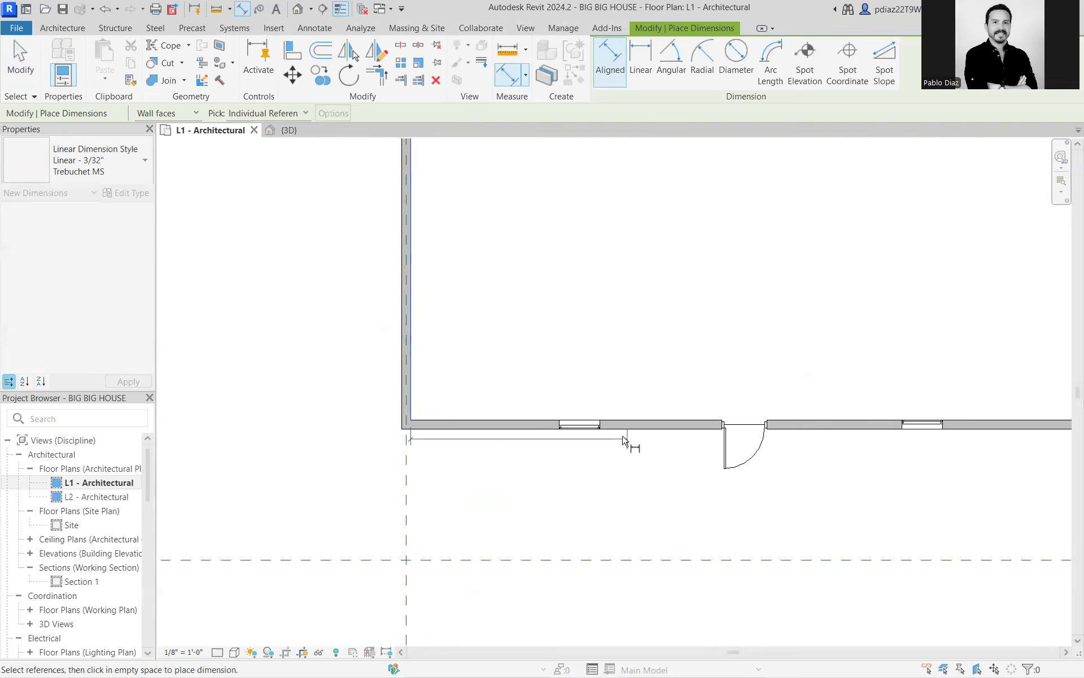
{"action": "scroll", "coordinate": [626, 438], "scroll_direction": "up", "scroll_amount": 2}
{"action": "left_click", "coordinate": [564, 429]}
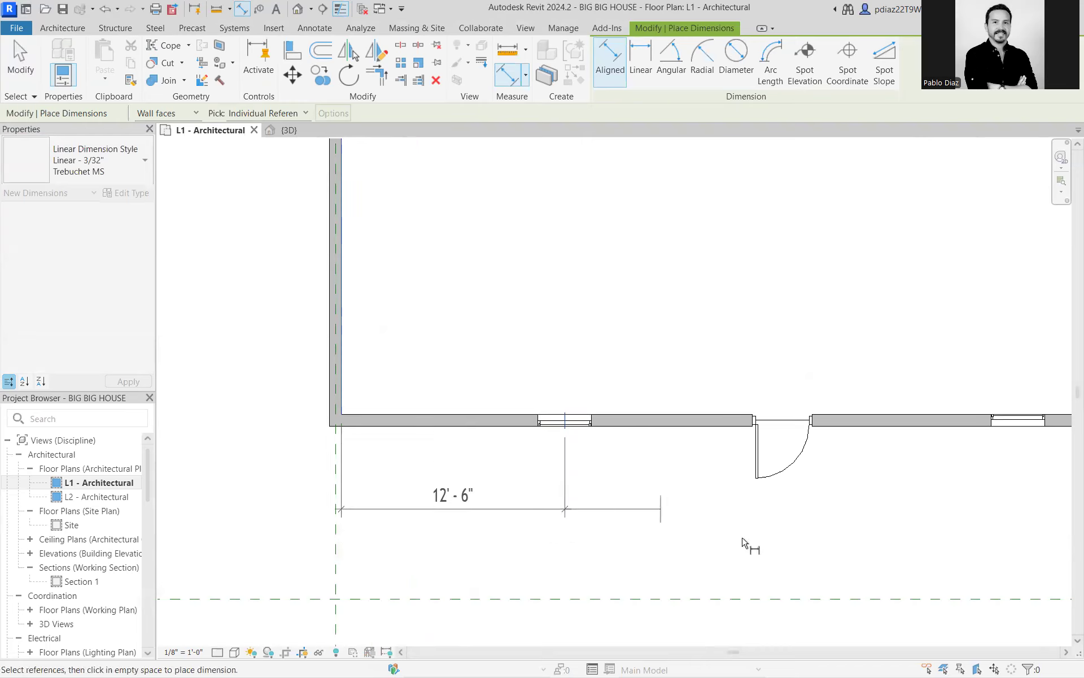
{"action": "left_click", "coordinate": [782, 424]}
{"action": "scroll", "coordinate": [830, 490], "scroll_direction": "down", "scroll_amount": 4}
{"action": "middle_click_drag", "start_coordinate": [838, 489], "coordinate": [545, 452]}
{"action": "scroll", "coordinate": [635, 435], "scroll_direction": "up", "scroll_amount": 3}
{"action": "left_click", "coordinate": [655, 417]}
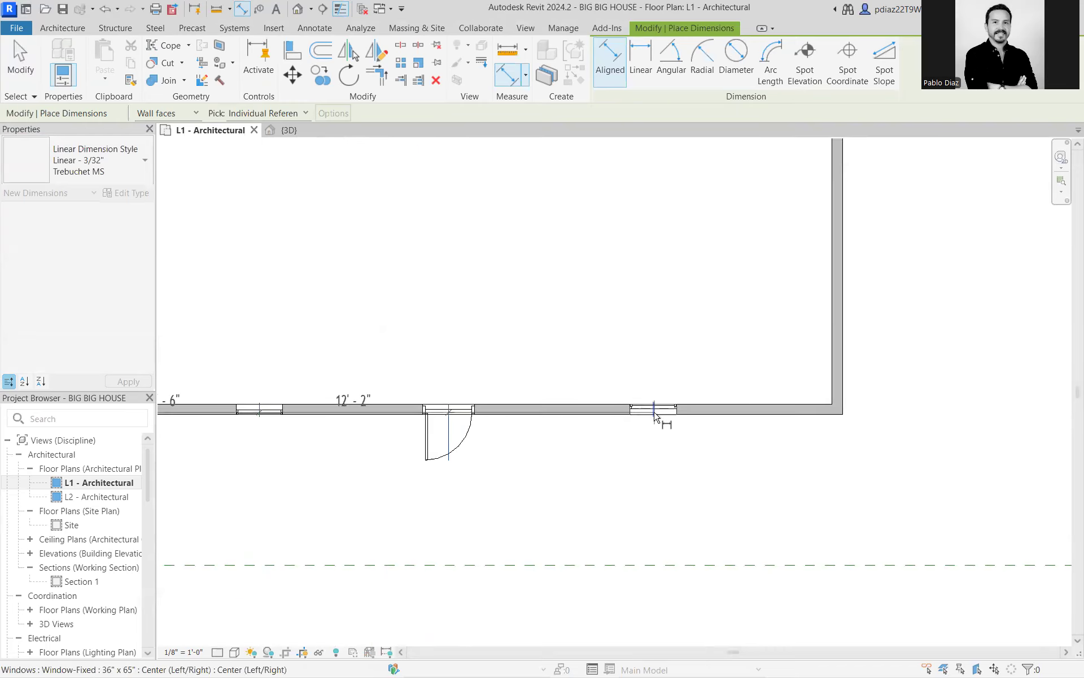
{"action": "left_click", "coordinate": [828, 386]}
{"action": "middle_click_drag", "start_coordinate": [757, 469], "coordinate": [818, 389]}
{"action": "scroll", "coordinate": [997, 353], "scroll_direction": "down", "scroll_amount": 1}
{"action": "left_click", "coordinate": [981, 371]}
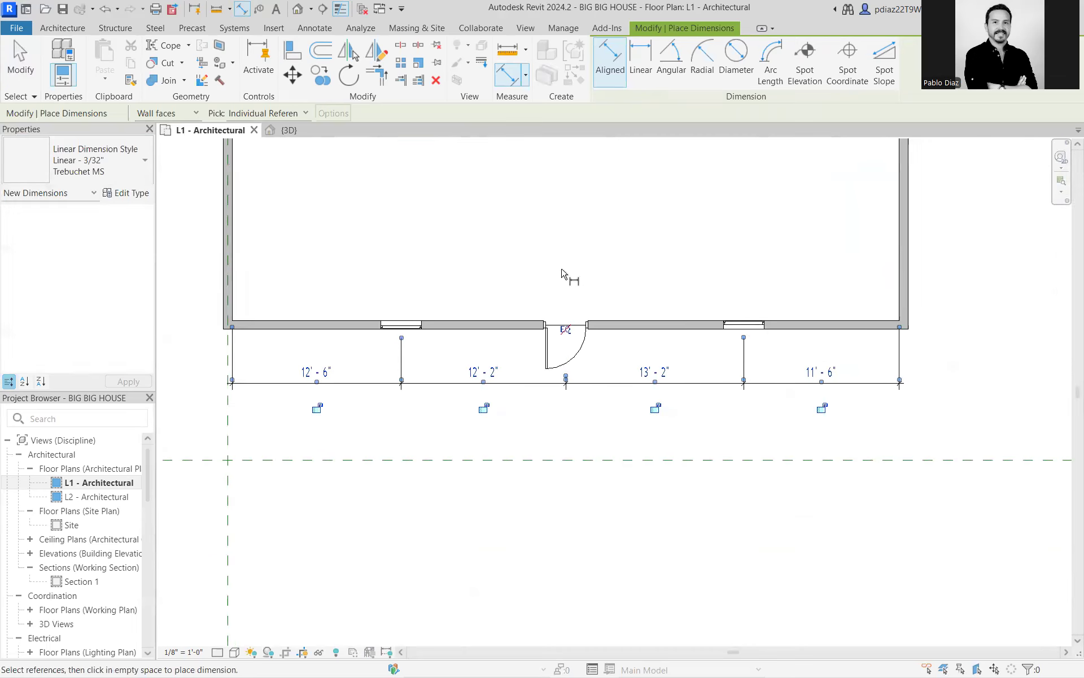
Apply the equality constraint to the dimension string so the lower-wall windows and door are evenly spaced.
{"action": "scroll", "coordinate": [563, 339], "scroll_direction": "up", "scroll_amount": 2}
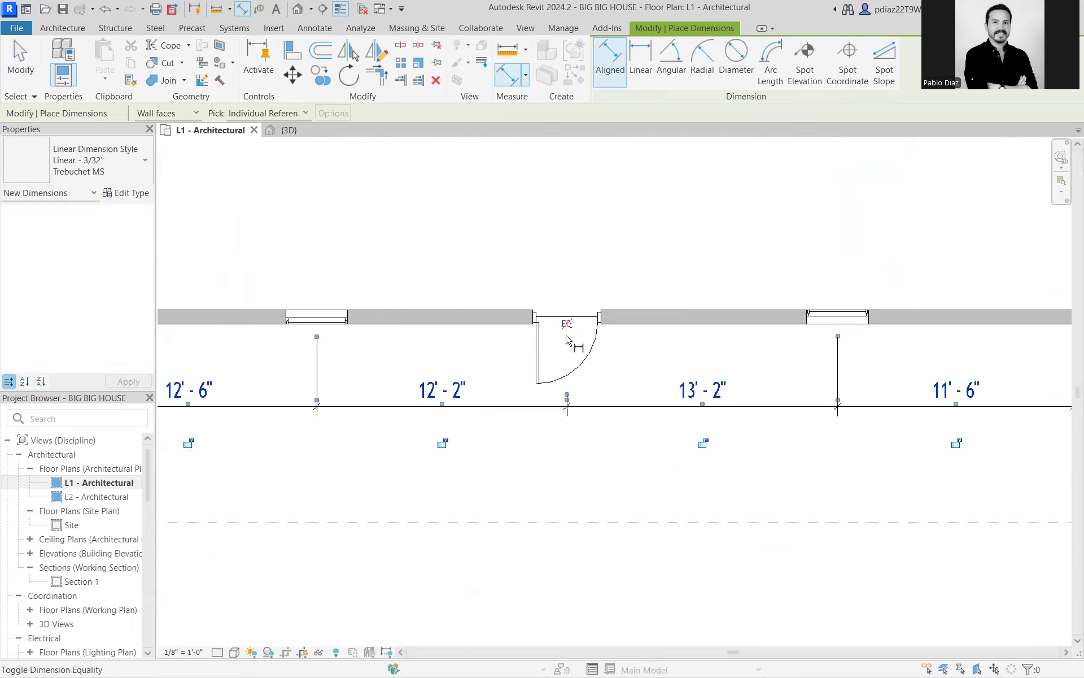
{"action": "left_click", "coordinate": [568, 326]}
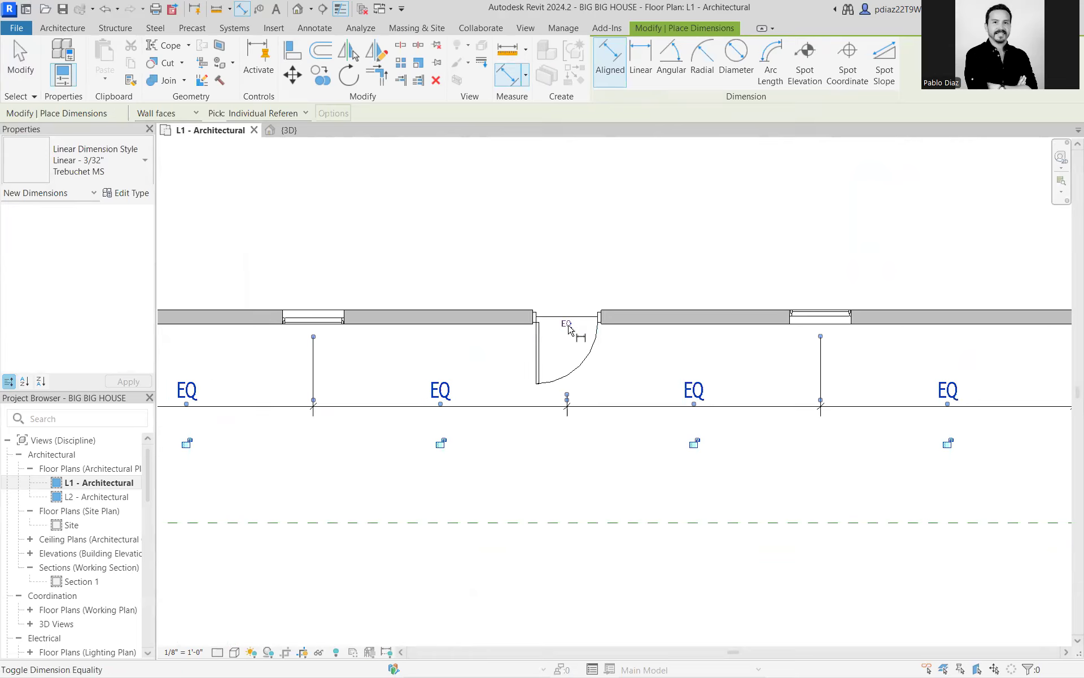
Realign the centers of both upper-wall windows to the centers of the evenly spaced lower-wall windows.
{"action": "scroll", "coordinate": [619, 271], "scroll_direction": "down", "scroll_amount": 3}
{"action": "middle_click_drag", "start_coordinate": [750, 346], "coordinate": [740, 435]}
{"action": "scroll", "coordinate": [646, 334], "scroll_direction": "down", "scroll_amount": 3}
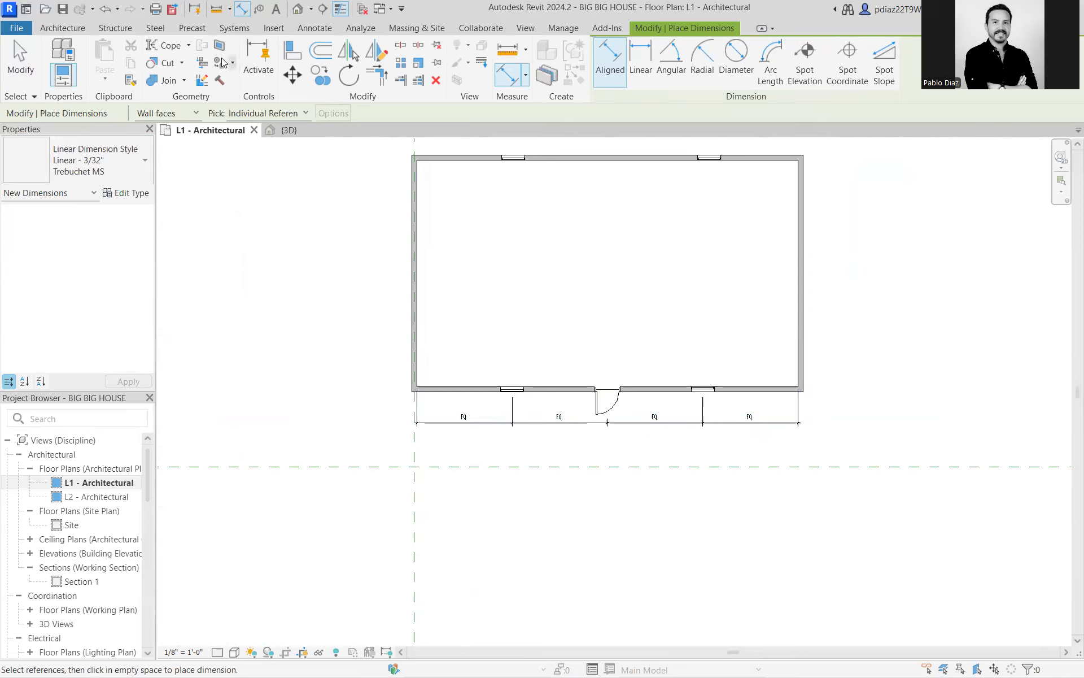
{"action": "key", "text": "a"}
{"action": "key", "text": "l"}
{"action": "left_click", "coordinate": [514, 397]}
{"action": "left_click", "coordinate": [514, 160]}
{"action": "left_click", "coordinate": [495, 257]}
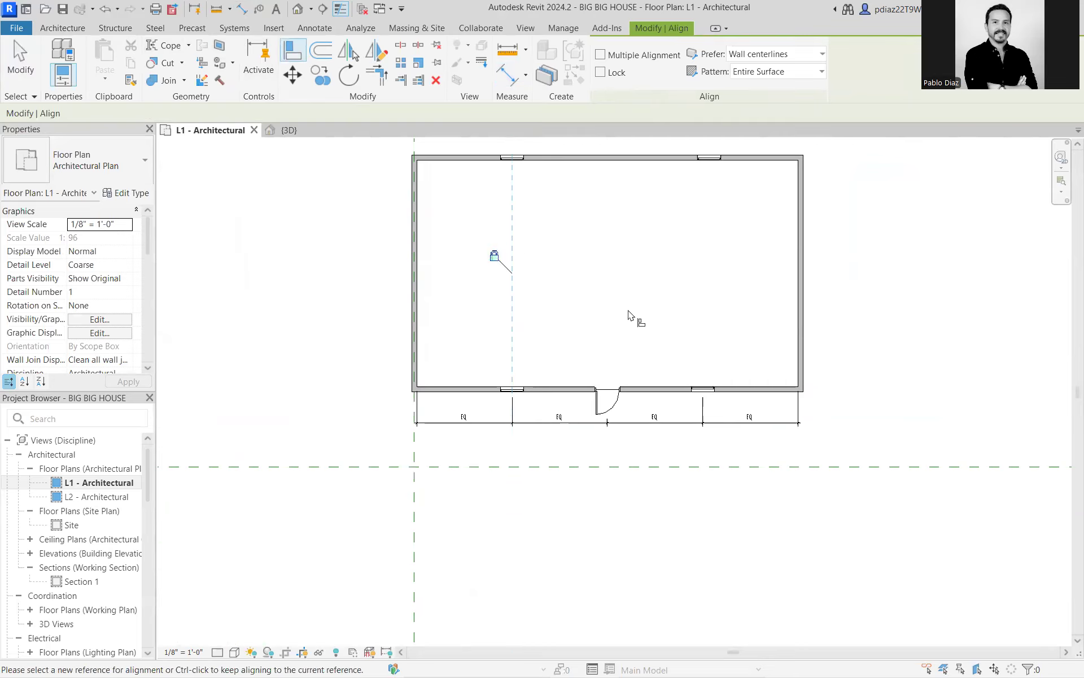
{"action": "left_click", "coordinate": [703, 396]}
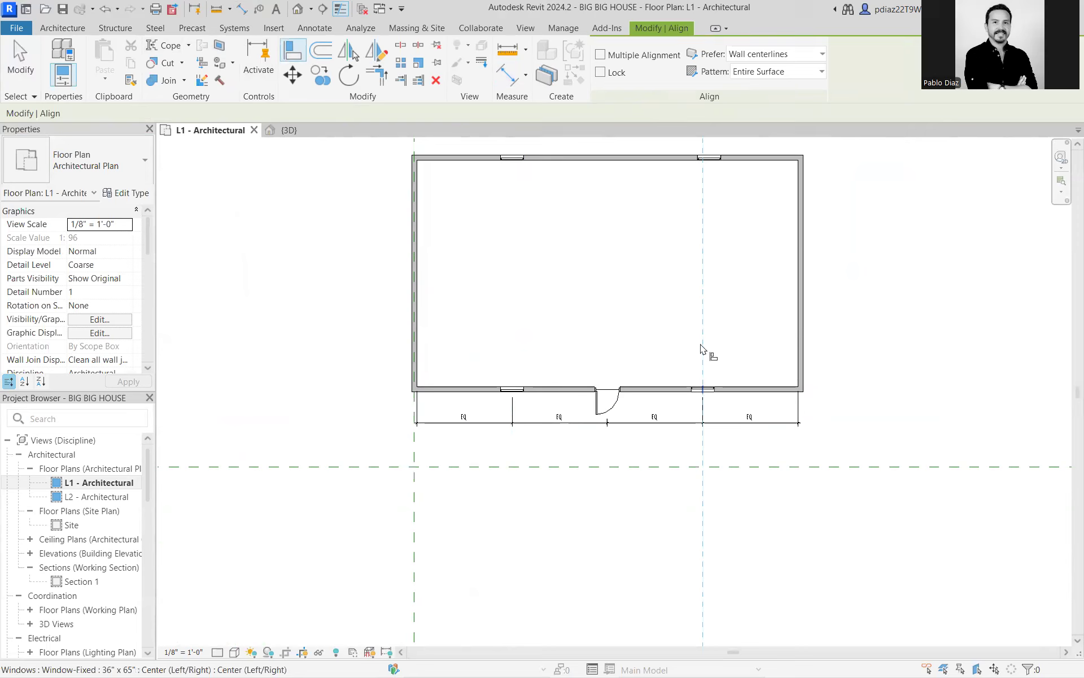
{"action": "left_click", "coordinate": [709, 164]}
{"action": "key", "text": "Escape"}
{"action": "key", "text": "Escape"}
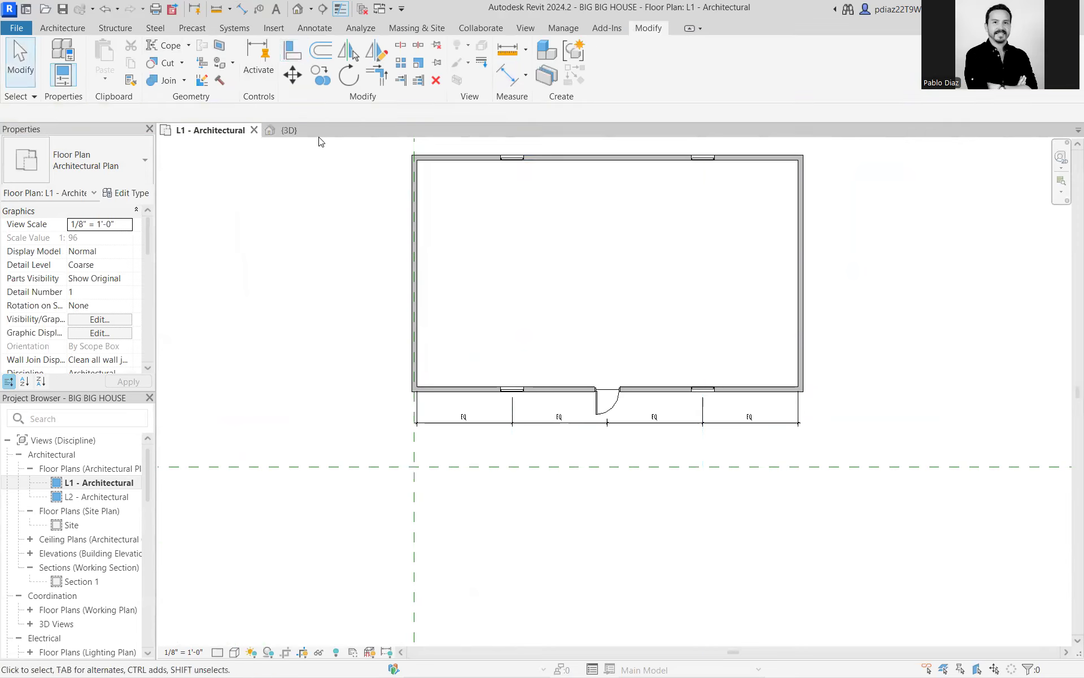
Open the 3D view and preview the model in the Shaded visual style before restoring Hidden Line.
{"action": "left_click", "coordinate": [317, 132]}
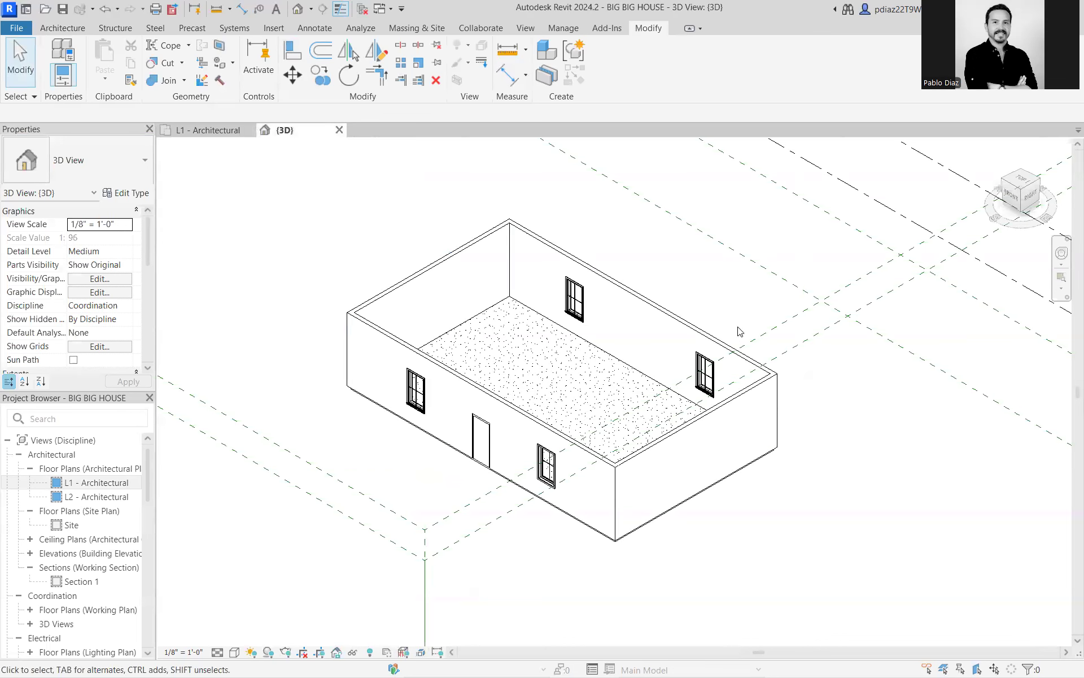
{"action": "left_click", "coordinate": [235, 652]}
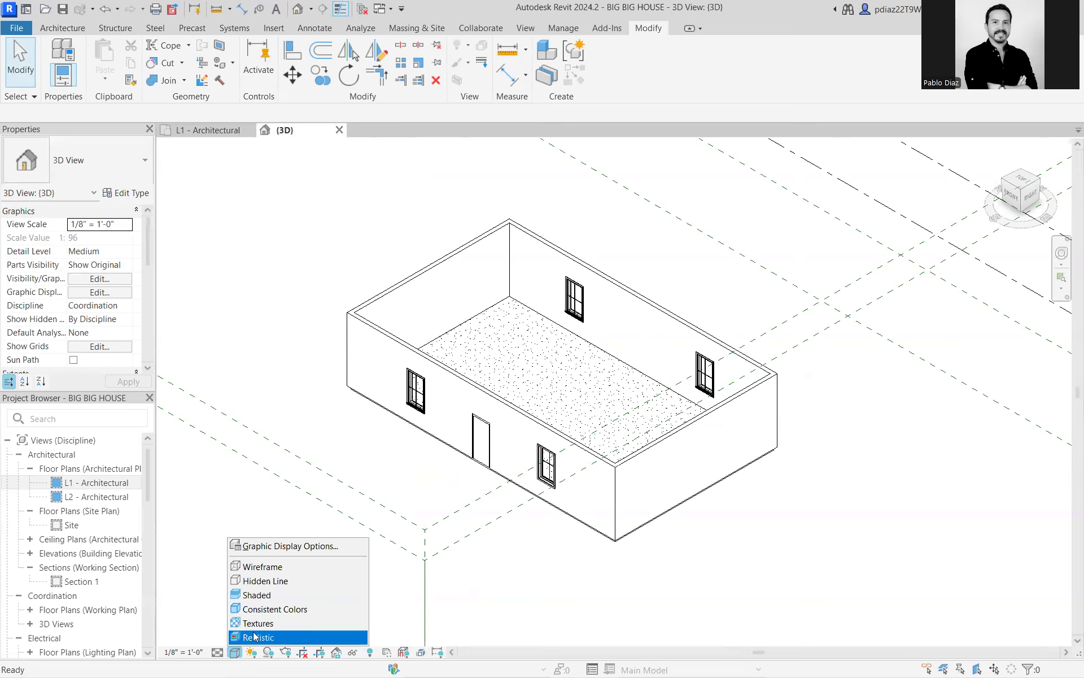
{"action": "left_click", "coordinate": [257, 594]}
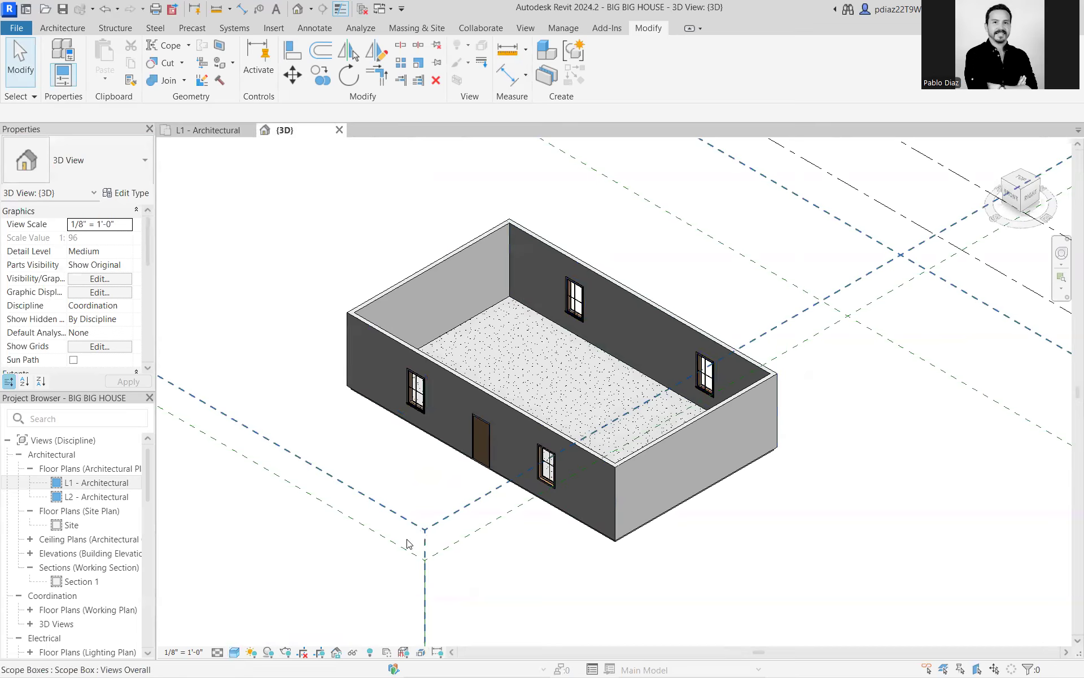
{"action": "left_click", "coordinate": [235, 653]}
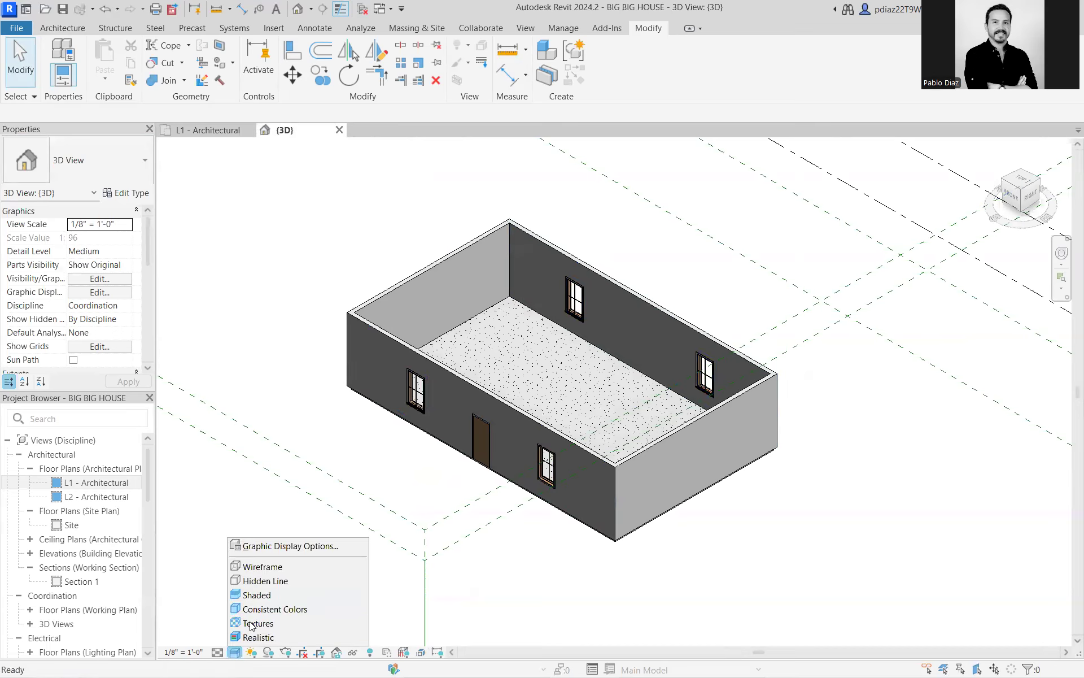
{"action": "left_click", "coordinate": [260, 582]}
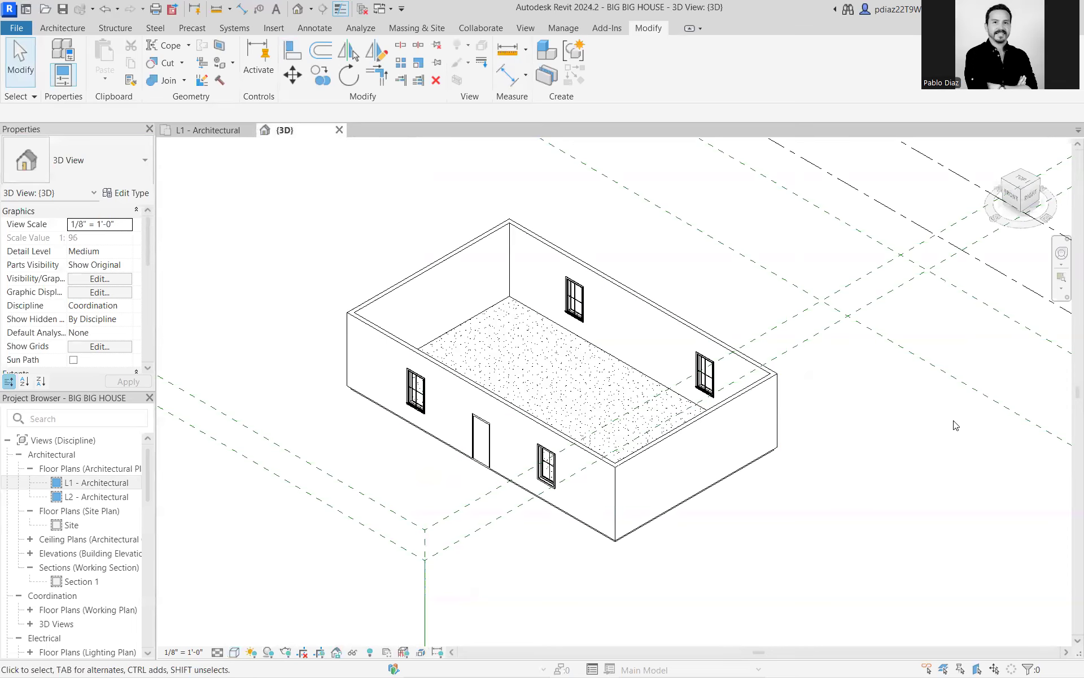
{"action": "middle_click_drag", "start_coordinate": [894, 448], "coordinate": [932, 446]}
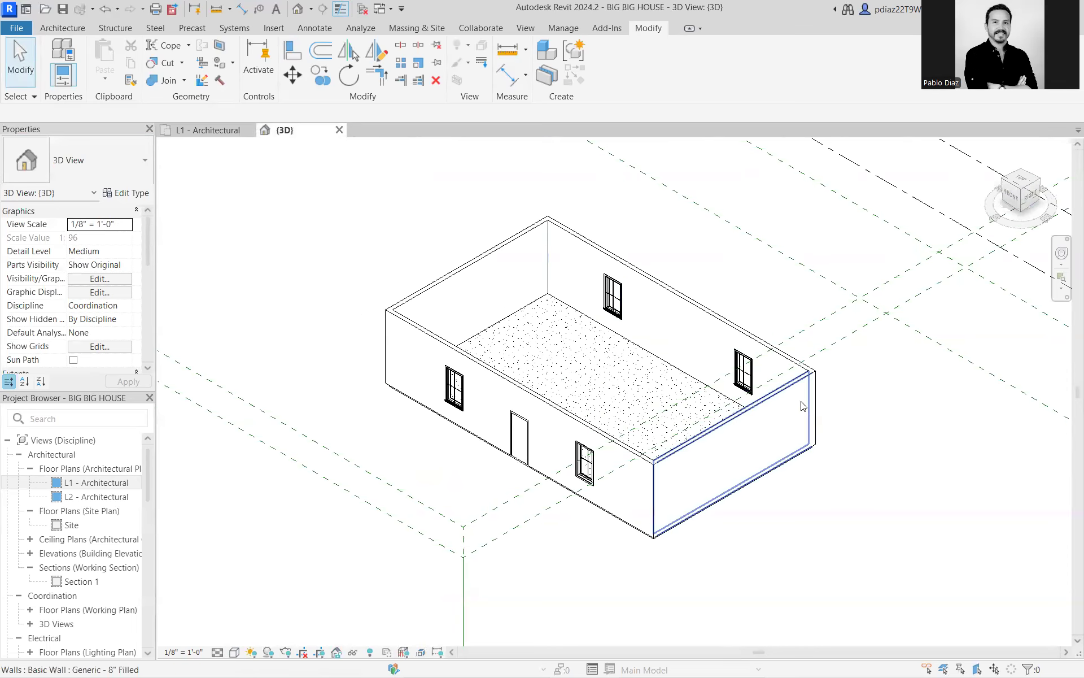
Return to the L1 - Architectural floor plan and start a Roof by Footprint based on level L1.
{"action": "left_click", "coordinate": [84, 497]}
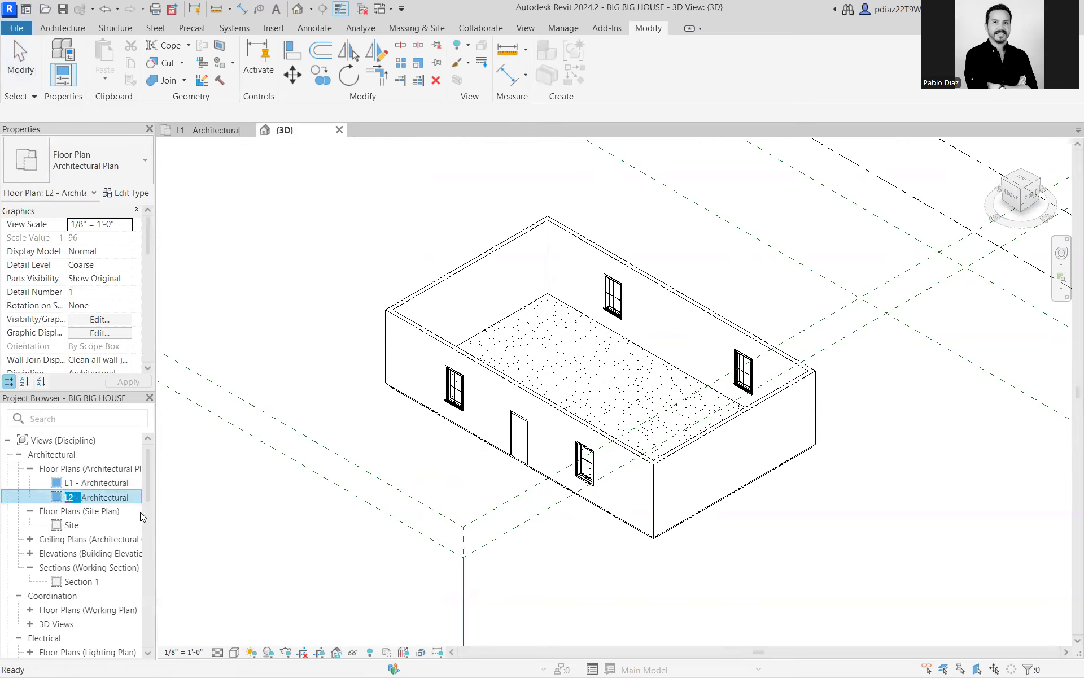
{"action": "double_click", "coordinate": [107, 485]}
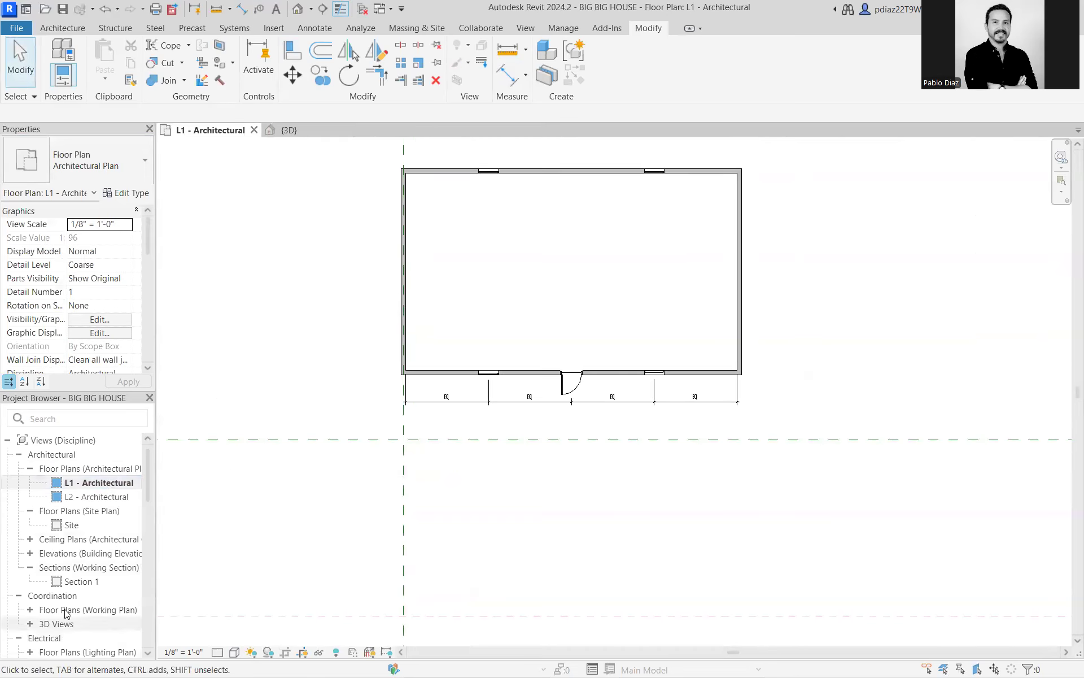
{"action": "scroll", "coordinate": [335, 259], "scroll_direction": "down", "scroll_amount": 1}
{"action": "middle_click_drag", "start_coordinate": [337, 258], "coordinate": [382, 328]}
{"action": "scroll", "coordinate": [395, 328], "scroll_direction": "up", "scroll_amount": 1}
{"action": "middle_click_drag", "start_coordinate": [498, 301], "coordinate": [443, 263]}
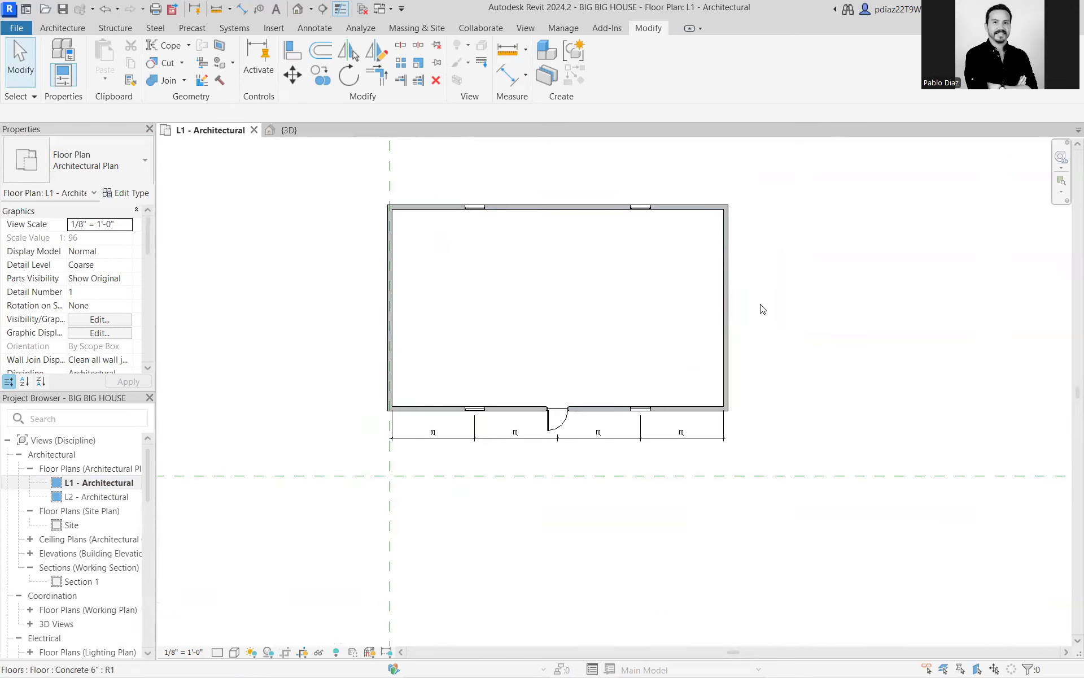
{"action": "left_click", "coordinate": [69, 28]}
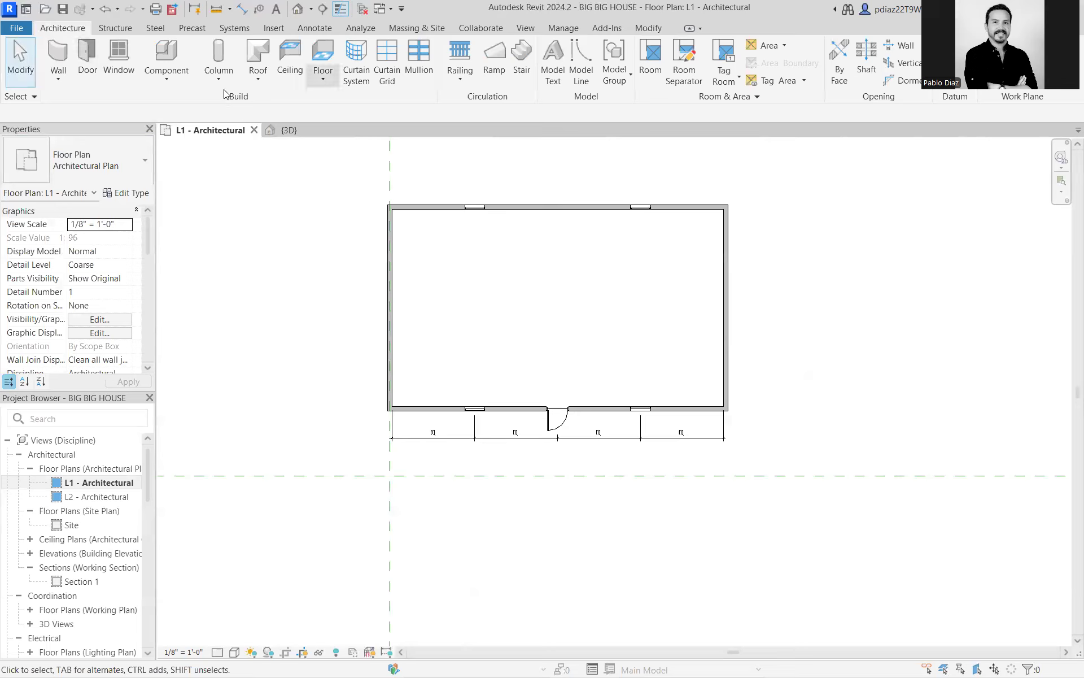
{"action": "left_click", "coordinate": [257, 82]}
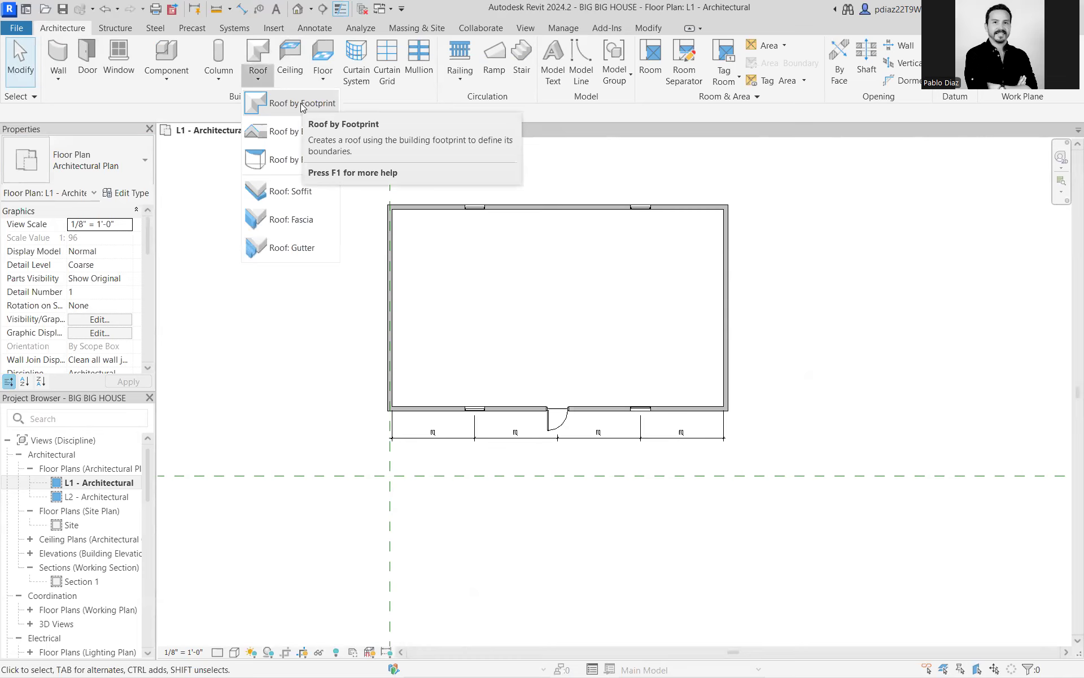
{"action": "left_click", "coordinate": [299, 103]}
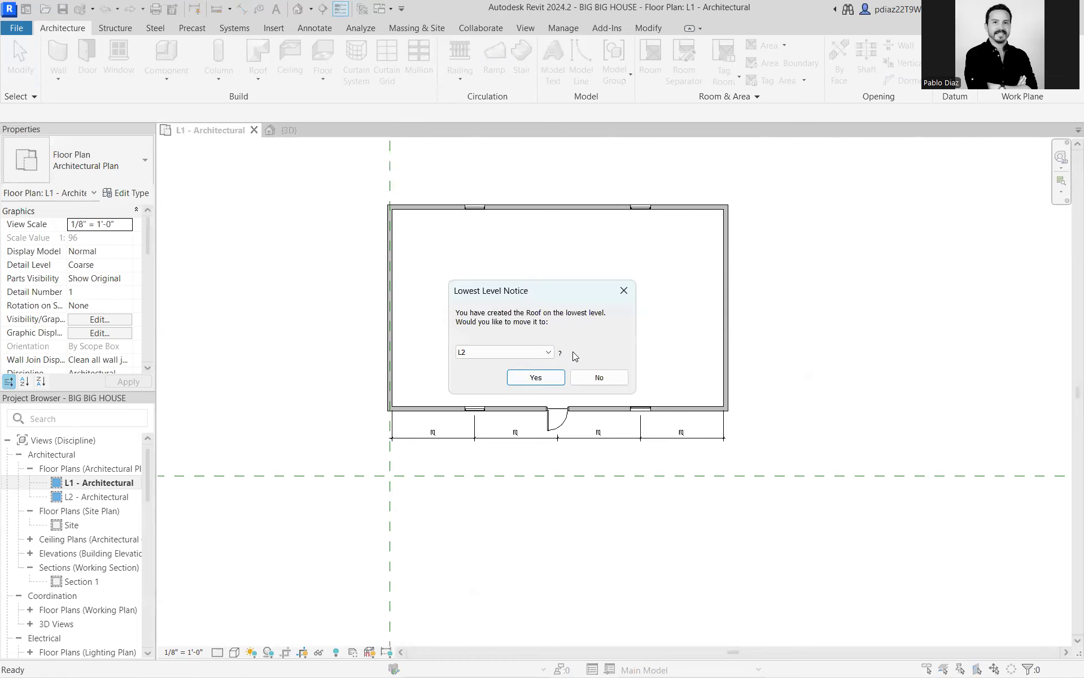
{"action": "left_click", "coordinate": [550, 354]}
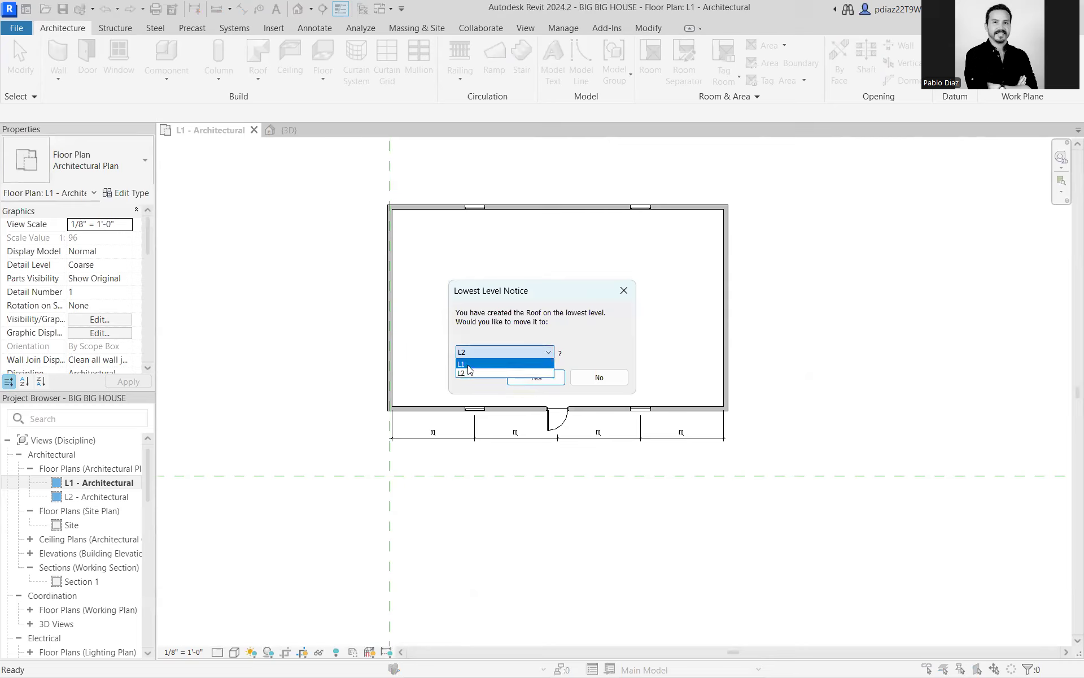
{"action": "left_click", "coordinate": [468, 366]}
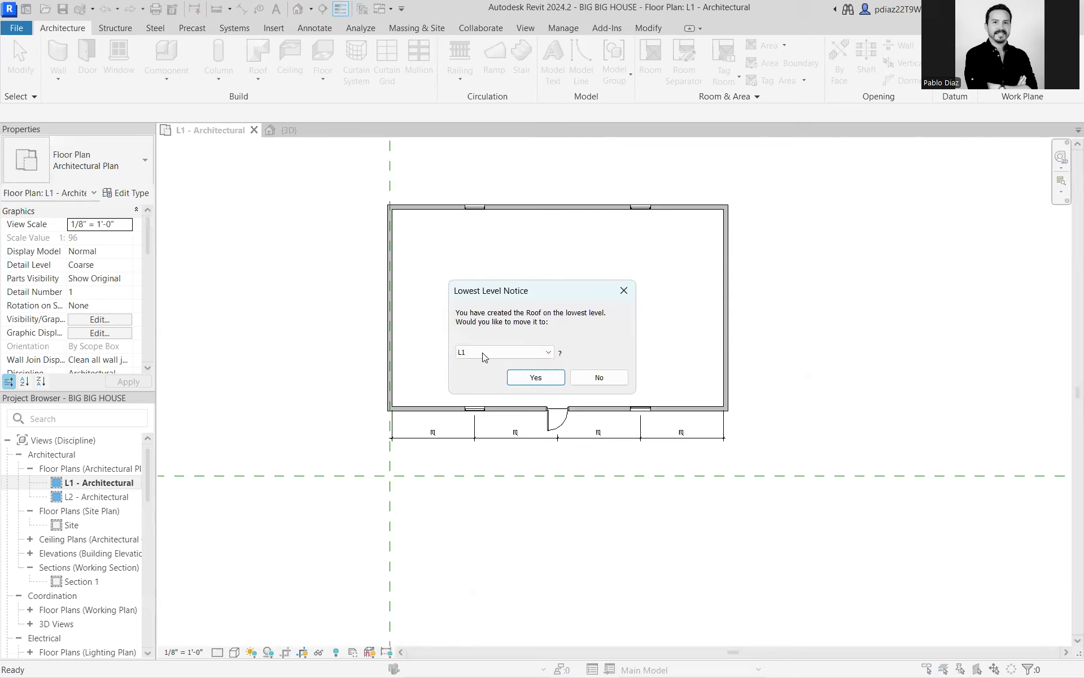
{"action": "left_click", "coordinate": [536, 382]}
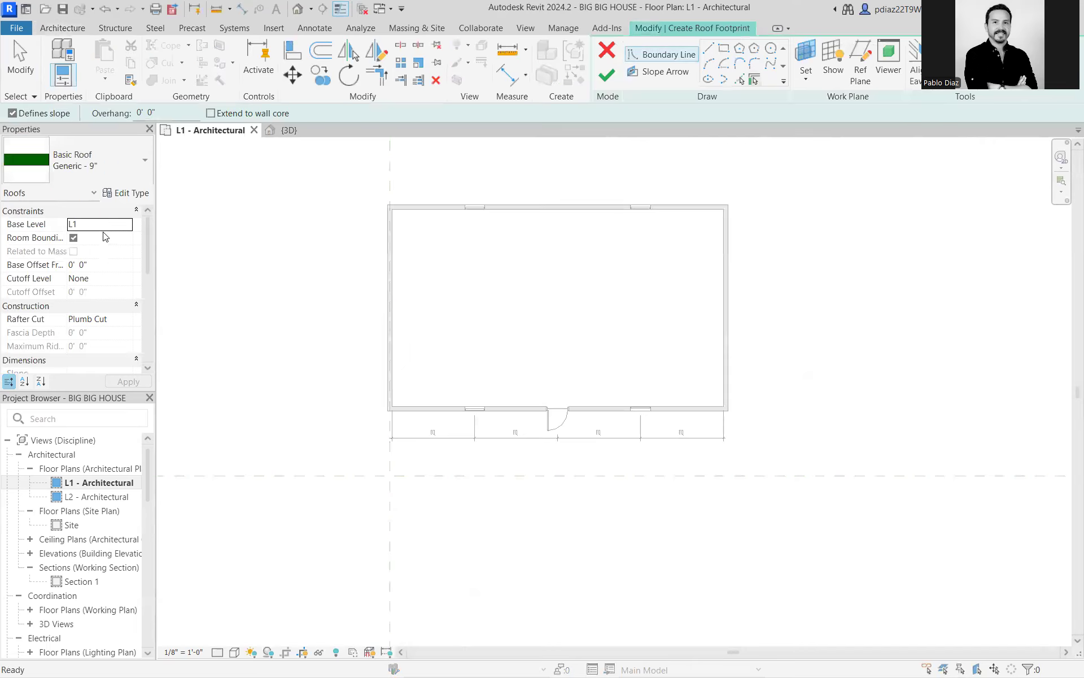
Set the roof's base offset from level to 10' 0" and use the Basic Roof Generic - 9" type.
{"action": "left_click", "coordinate": [113, 263]}
{"action": "type", "text": "10"}
{"action": "key", "text": "Return"}
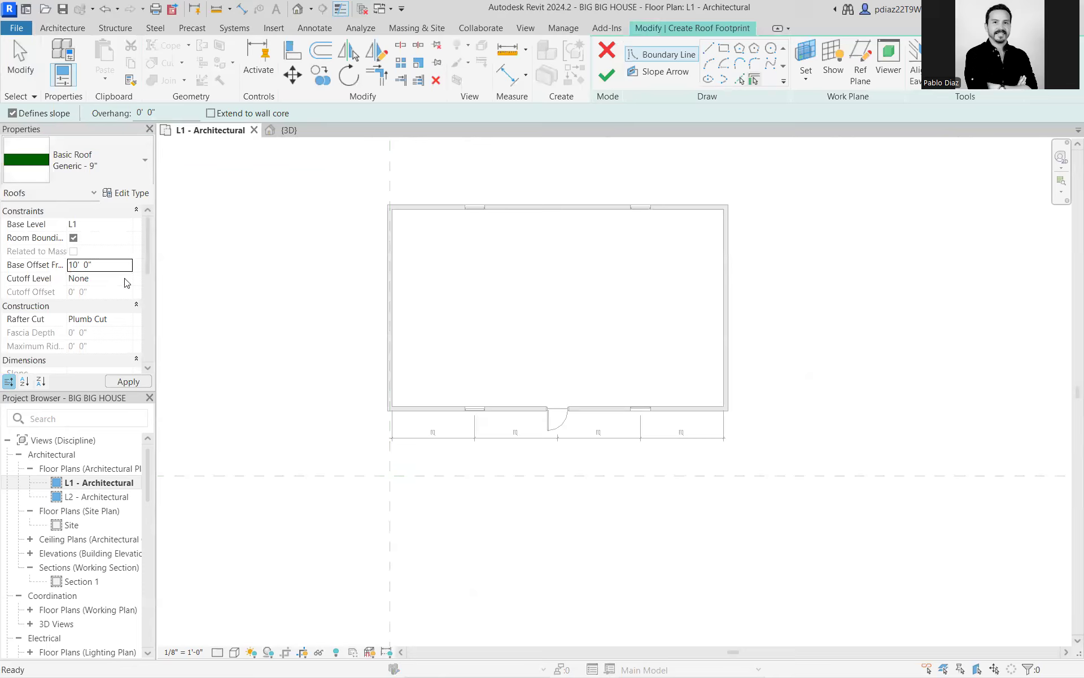
{"action": "left_click", "coordinate": [84, 162]}
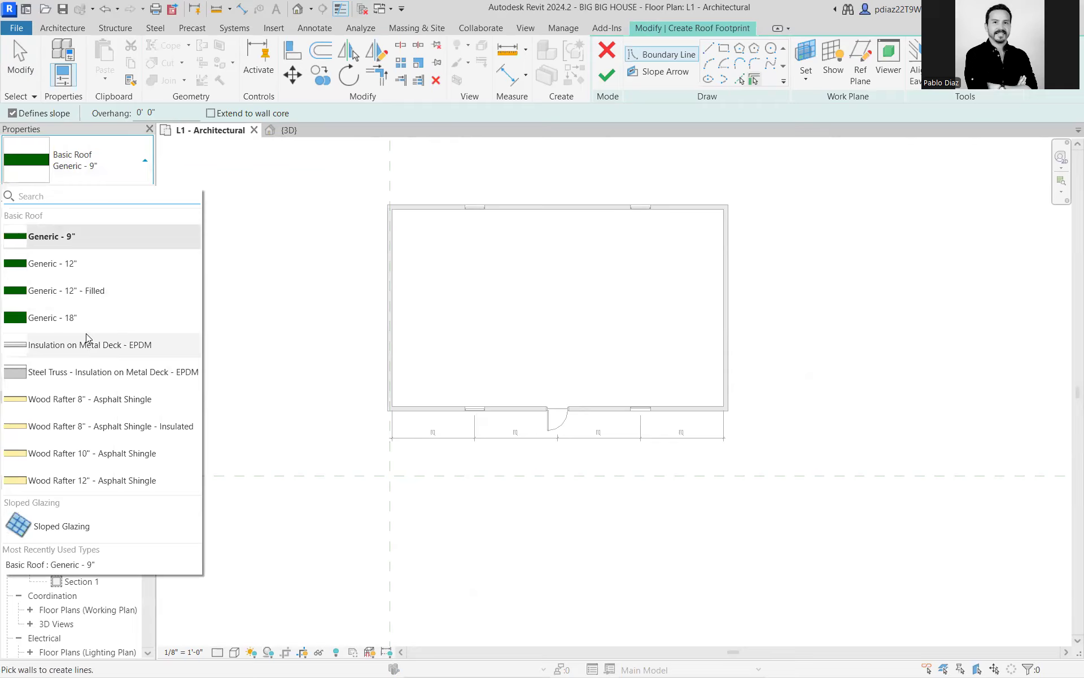
{"action": "left_click", "coordinate": [83, 236]}
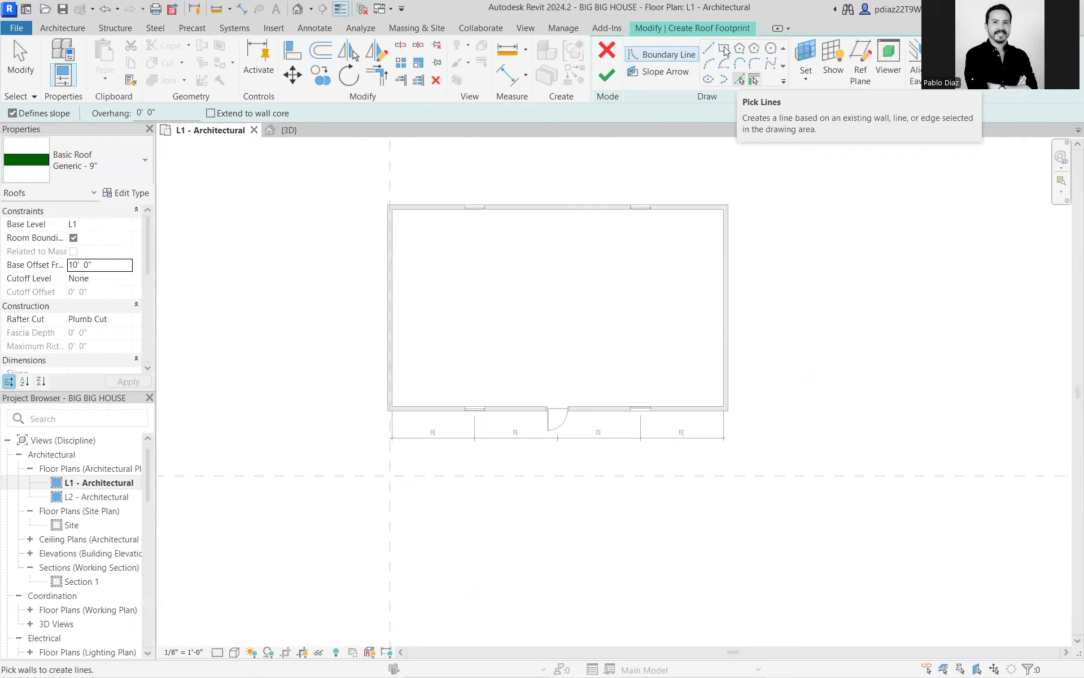
Sketch a slope-defining roof boundary by picking the outer faces of all four walls with an 18" outward offset.
{"action": "left_click", "coordinate": [739, 80]}
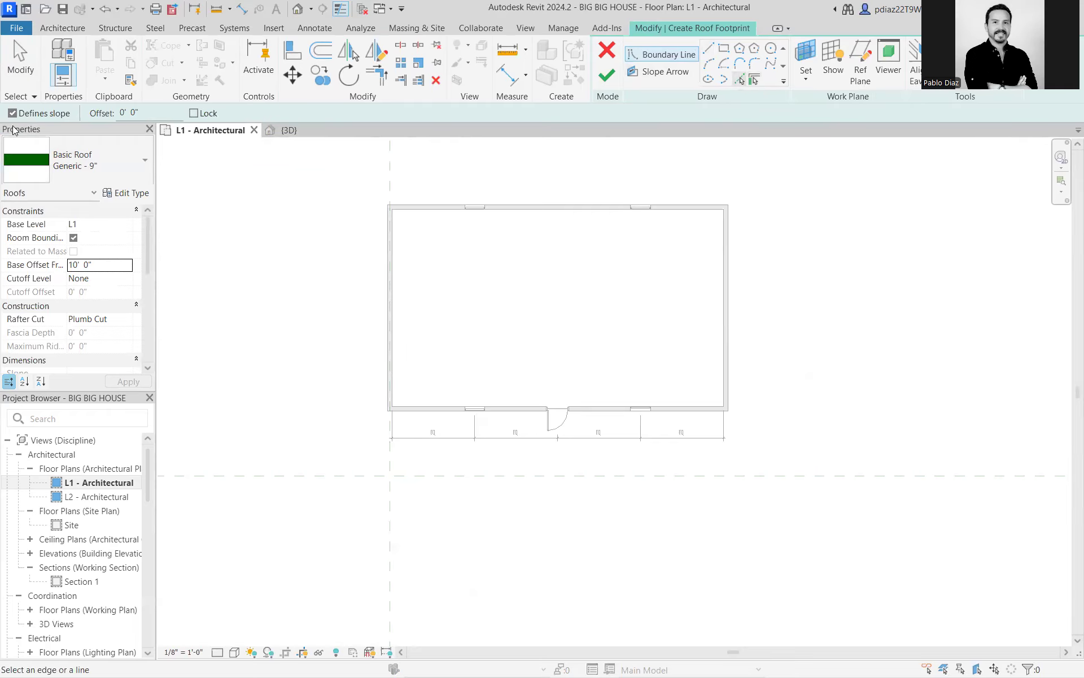
{"action": "left_click", "coordinate": [145, 113]}
{"action": "type", "text": "18\""}
{"action": "key", "text": "Return"}
{"action": "scroll", "coordinate": [398, 299], "scroll_direction": "up", "scroll_amount": 2}
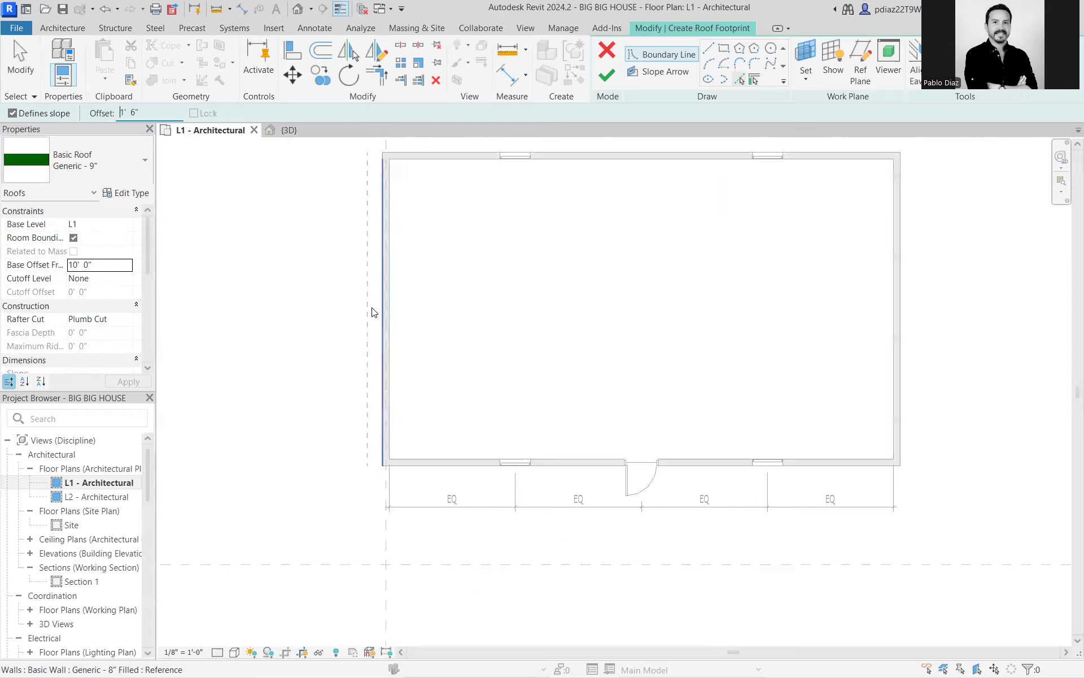
{"action": "left_click", "coordinate": [381, 306]}
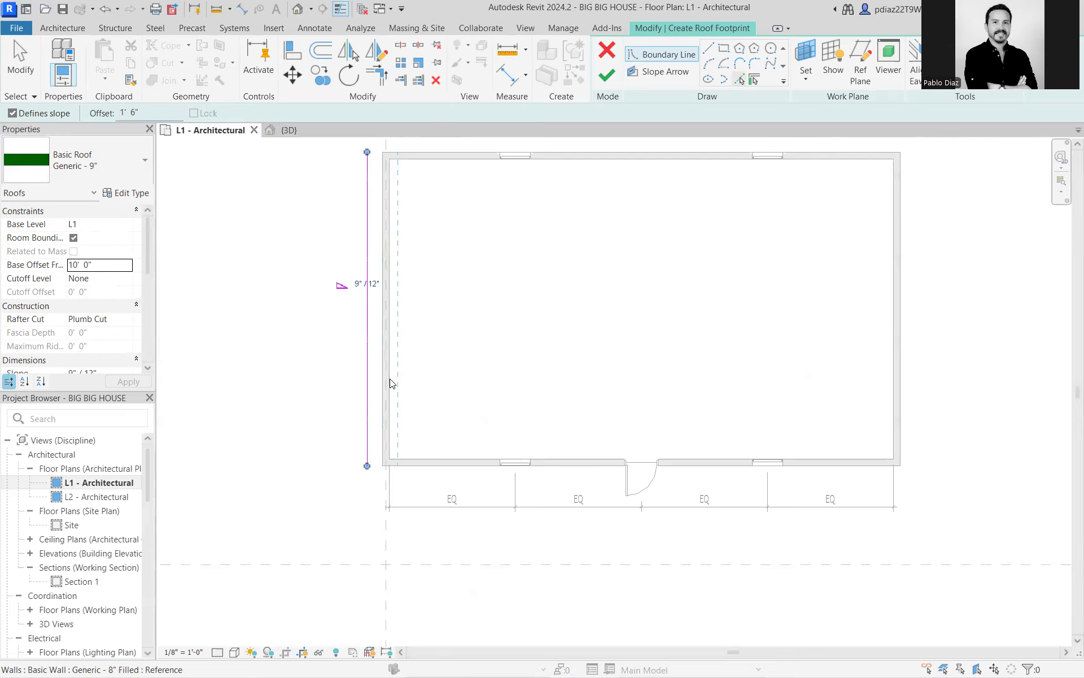
{"action": "left_click", "coordinate": [428, 470]}
{"action": "scroll", "coordinate": [480, 452], "scroll_direction": "down", "scroll_amount": 2}
{"action": "scroll", "coordinate": [738, 361], "scroll_direction": "up", "scroll_amount": 2}
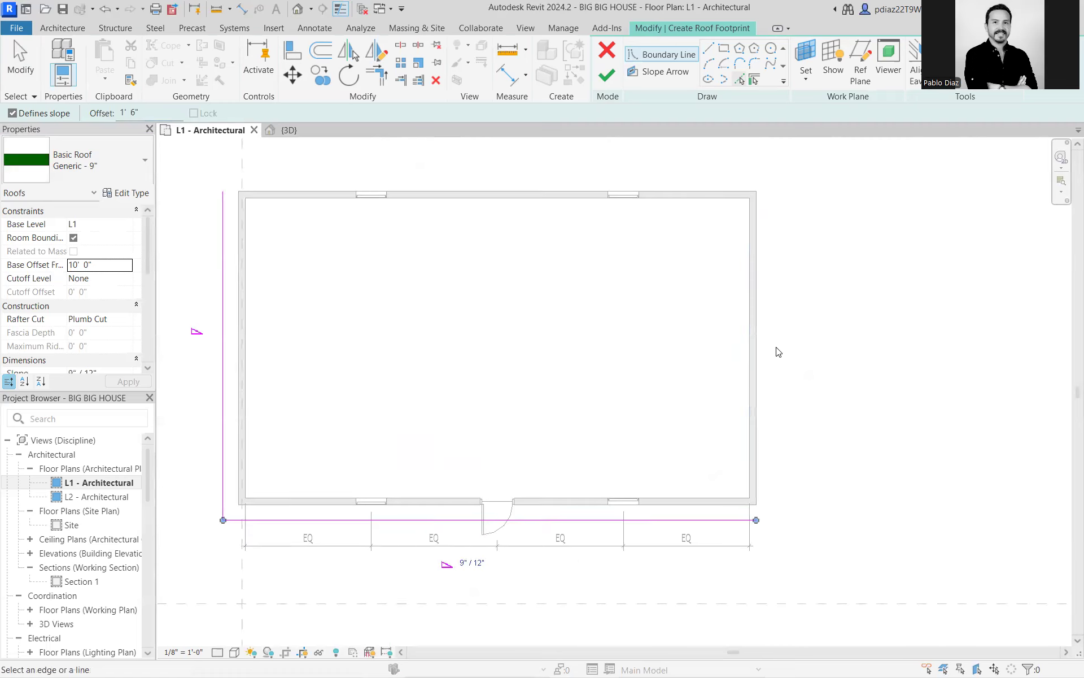
{"action": "left_click", "coordinate": [758, 376]}
{"action": "left_click", "coordinate": [483, 196]}
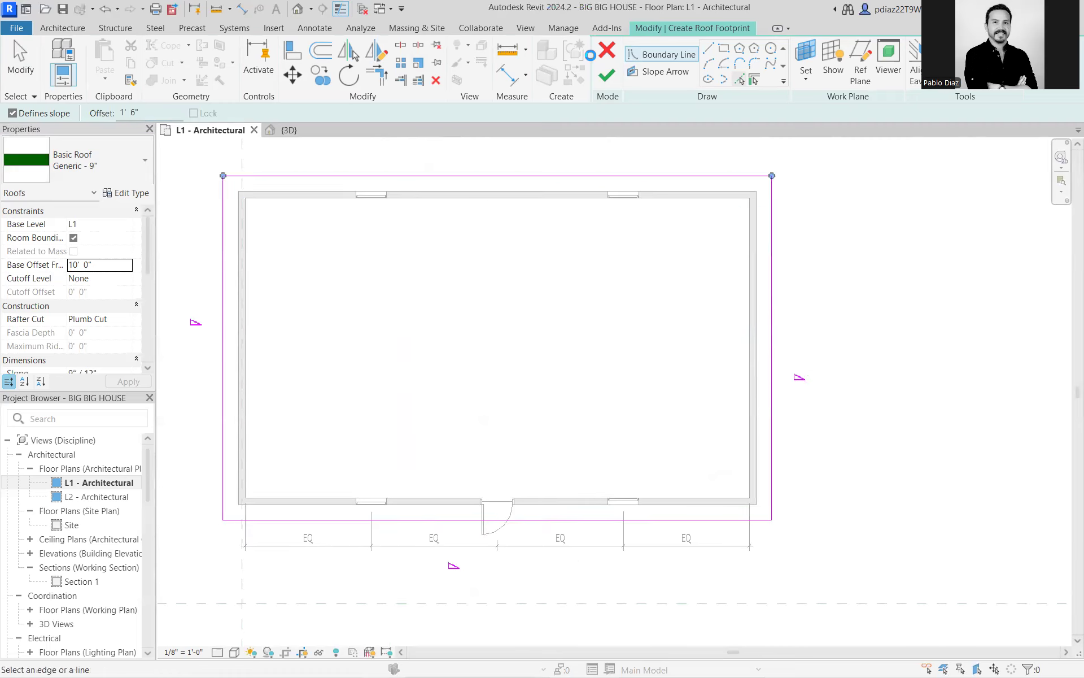
{"action": "left_click", "coordinate": [20, 63]}
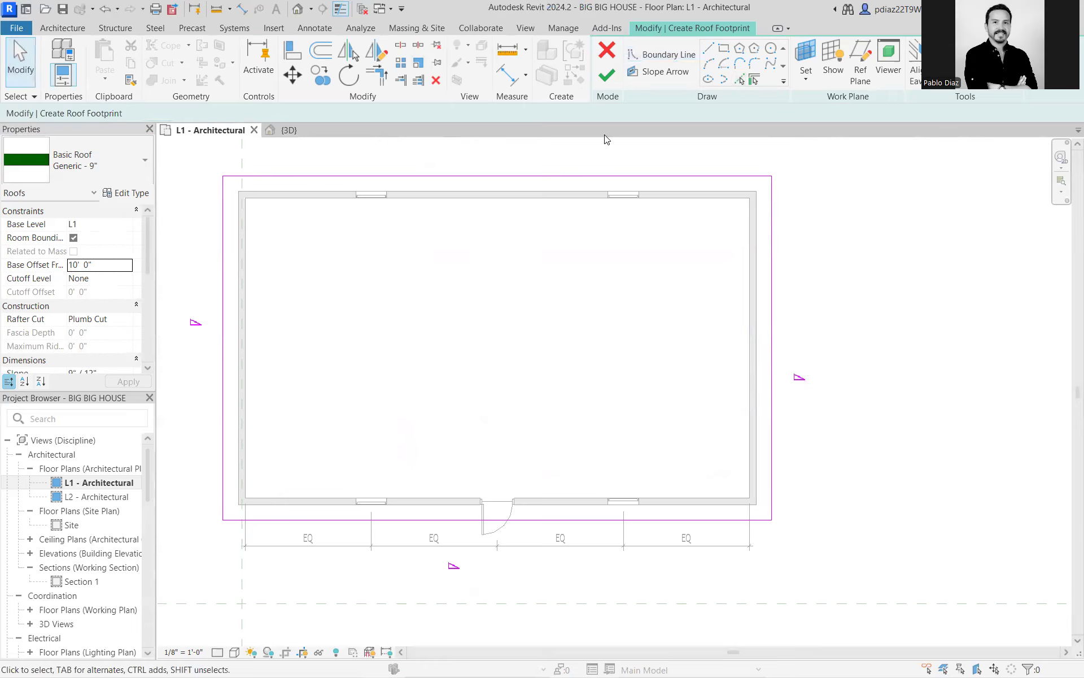
Turn off slope definition for the left and right roof boundary lines.
{"action": "middle_click_drag", "start_coordinate": [568, 355], "coordinate": [604, 343]}
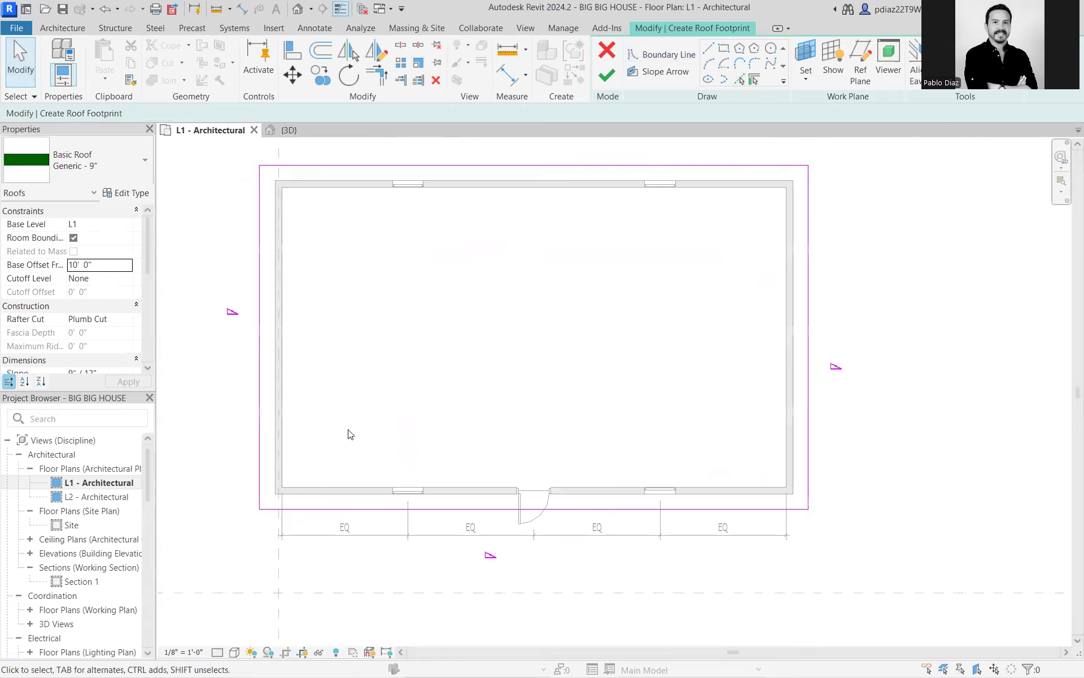
{"action": "left_click", "coordinate": [258, 377]}
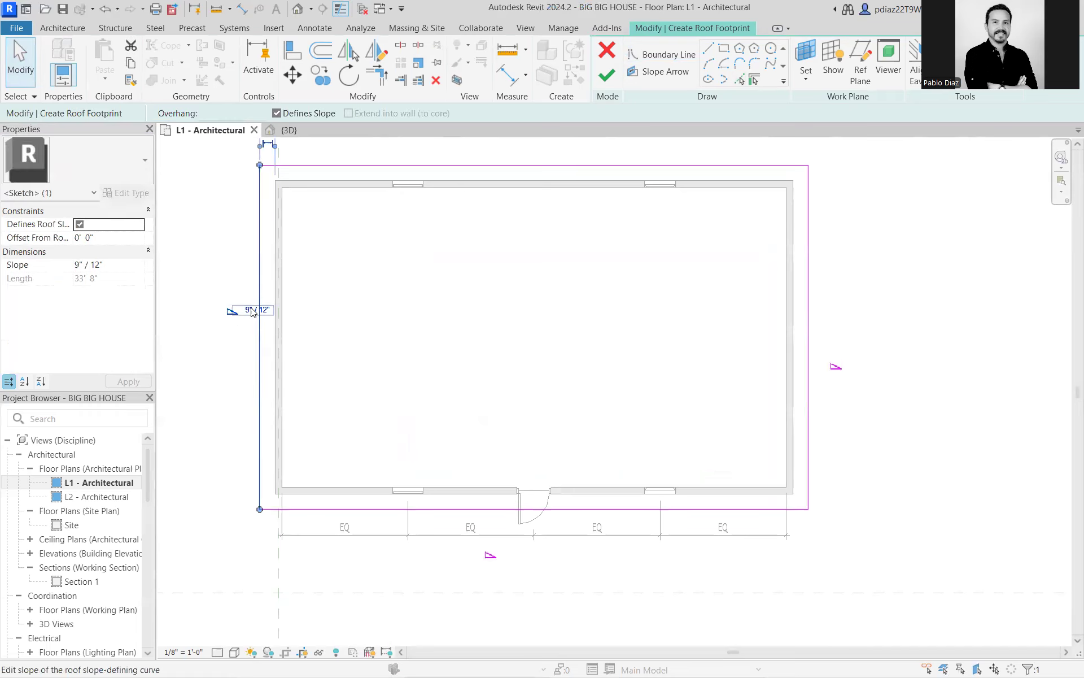
{"action": "middle_click_drag", "start_coordinate": [439, 306], "coordinate": [511, 320]}
{"action": "left_click", "coordinate": [542, 306]}
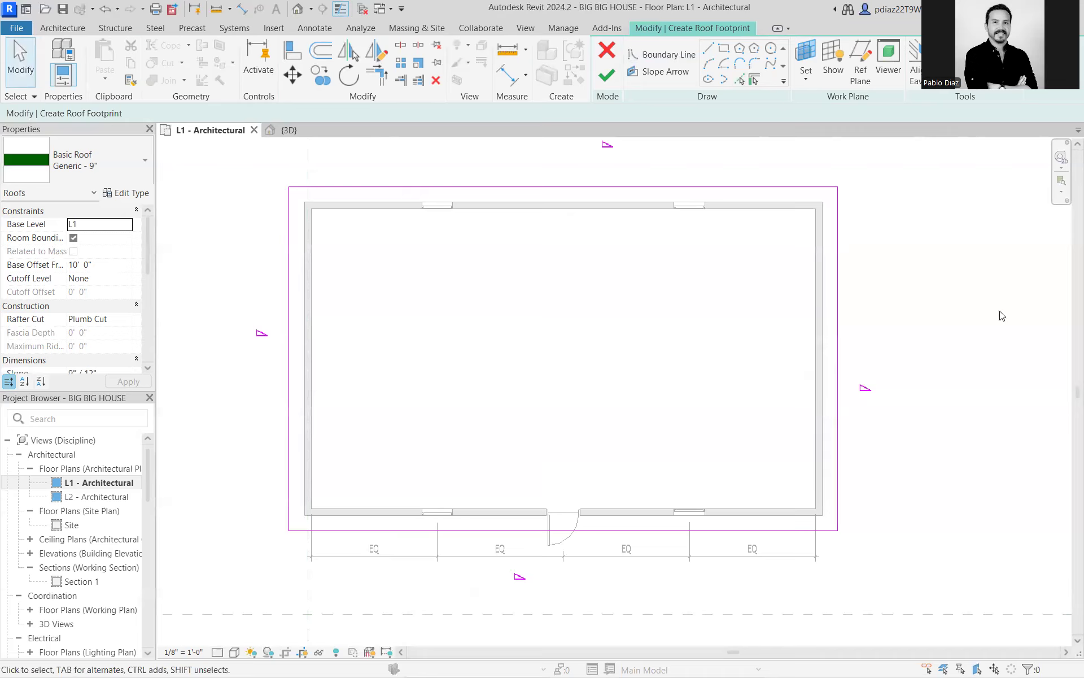
{"action": "left_click_drag", "start_coordinate": [874, 334], "coordinate": [278, 363]}
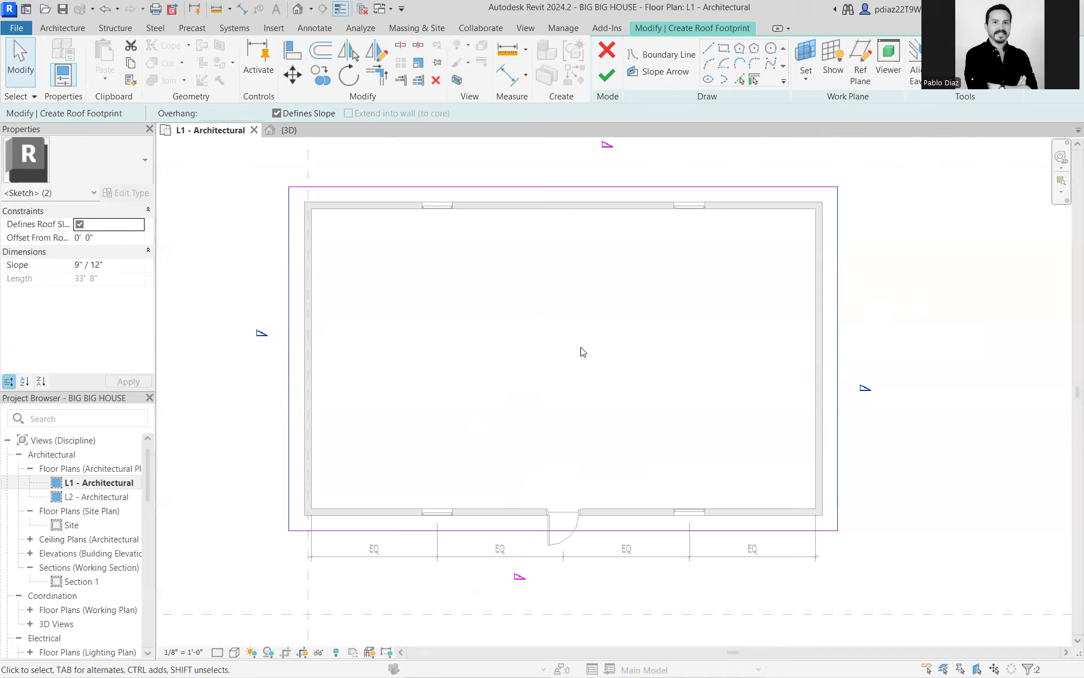
{"action": "left_click", "coordinate": [277, 113]}
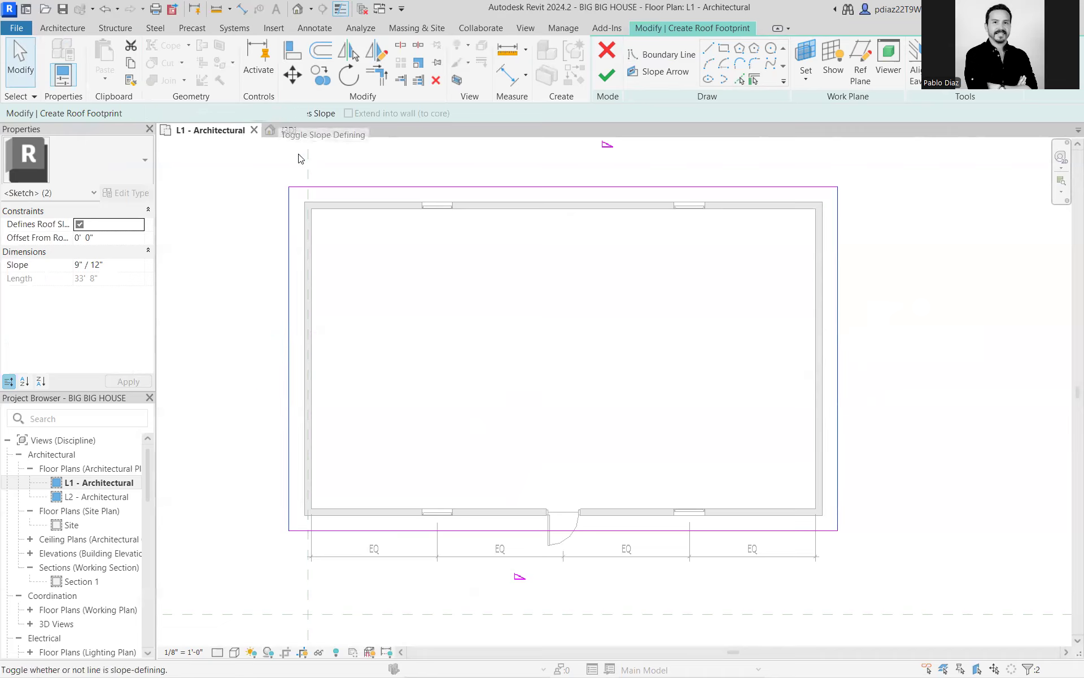
{"action": "left_click", "coordinate": [874, 303]}
{"action": "scroll", "coordinate": [622, 213], "scroll_direction": "down", "scroll_amount": 2}
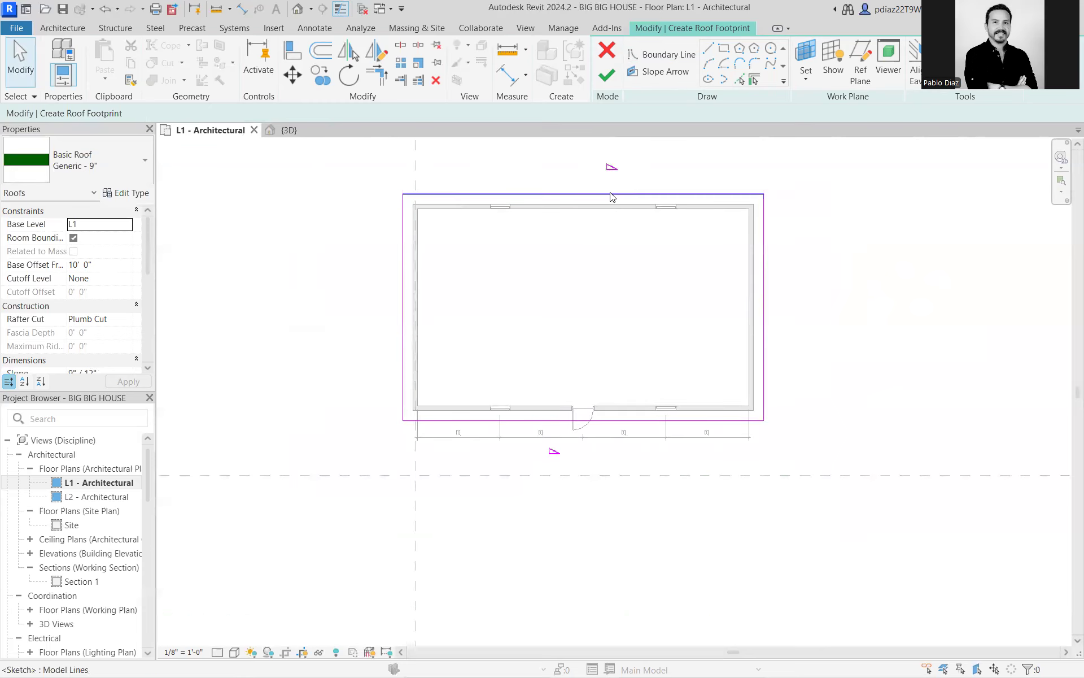
{"action": "left_click", "coordinate": [613, 193]}
{"action": "left_click", "coordinate": [689, 169]}
{"action": "left_click_drag", "start_coordinate": [681, 157], "coordinate": [652, 440]}
{"action": "left_click", "coordinate": [613, 172]}
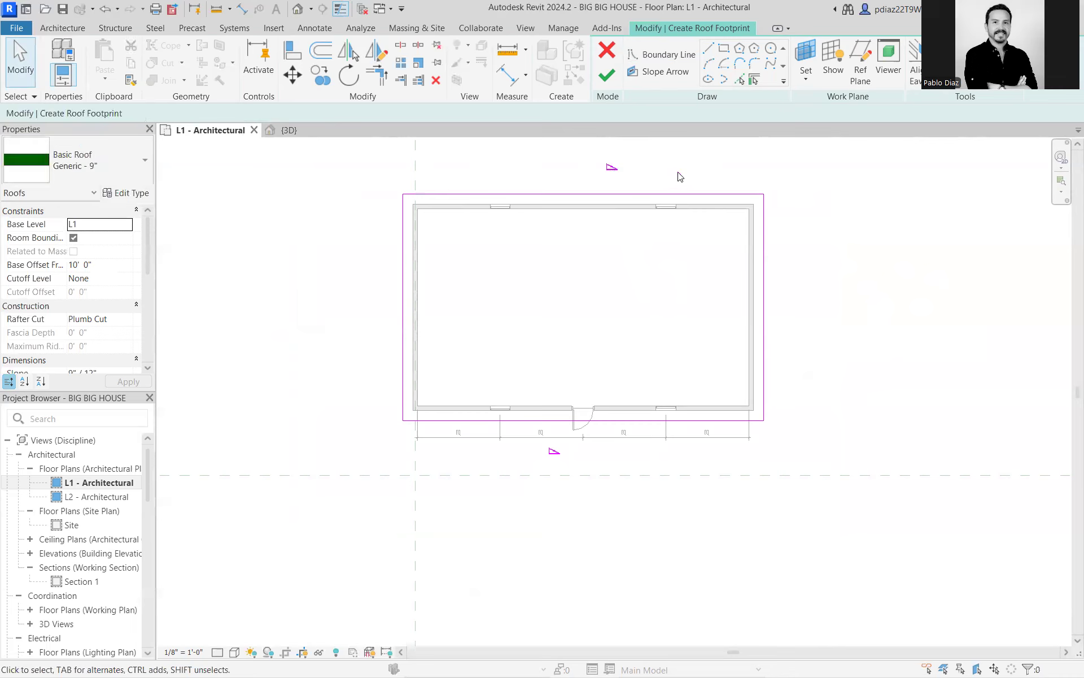
Set the slope of the front and back roof boundary lines to 5" / 12" and finish the roof footprint.
{"action": "left_click", "coordinate": [661, 194]}
{"action": "left_click", "coordinate": [633, 165]}
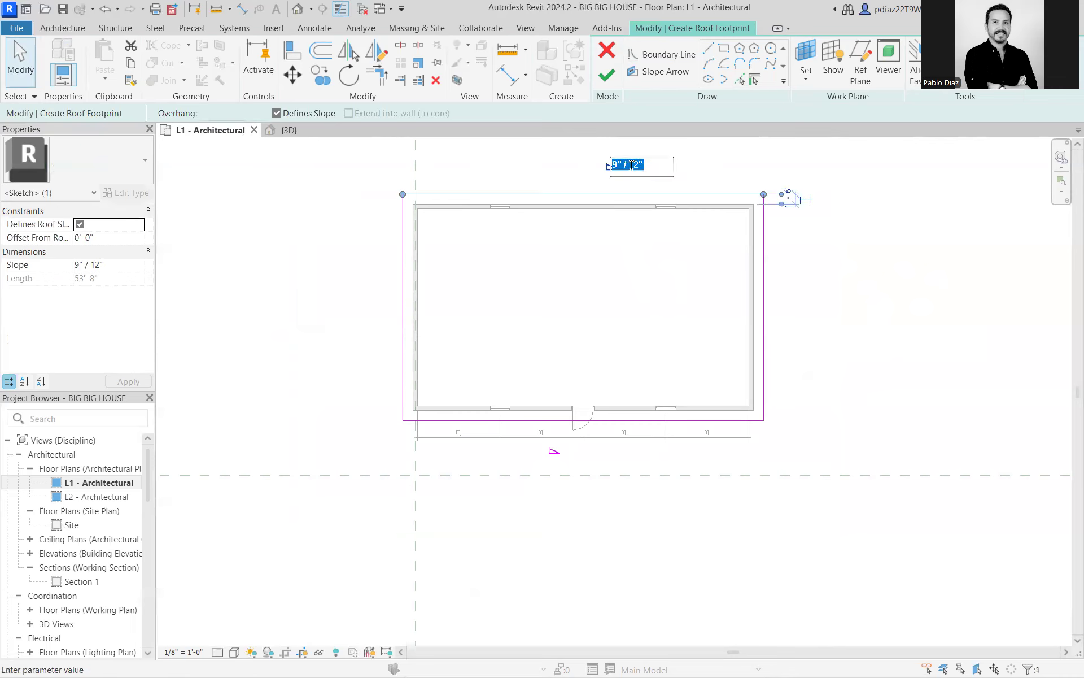
{"action": "type", "text": "5"}
{"action": "key", "text": "Return"}
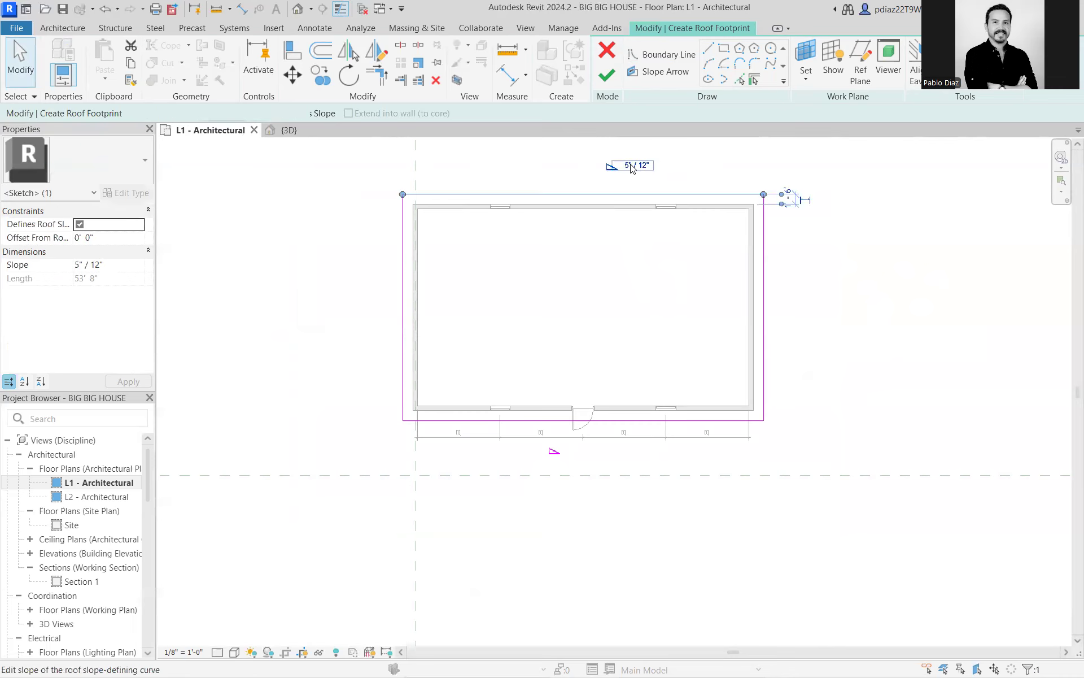
{"action": "left_click", "coordinate": [614, 244]}
{"action": "left_click", "coordinate": [585, 421]}
{"action": "left_click", "coordinate": [571, 449]}
{"action": "type", "text": "5"}
{"action": "key", "text": "Return"}
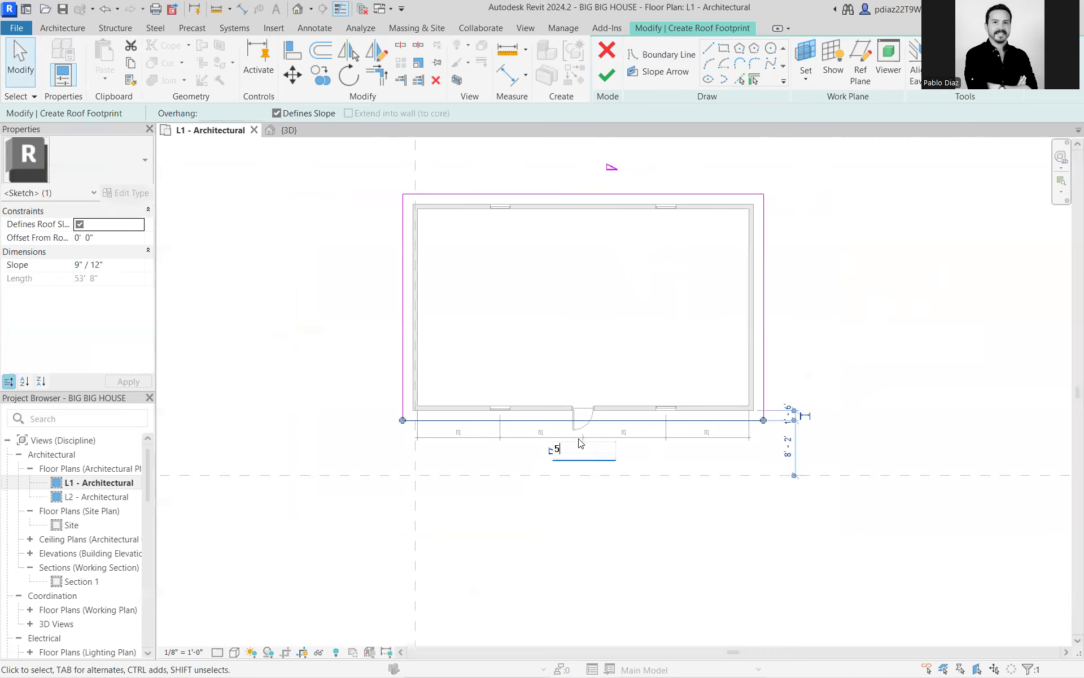
{"action": "left_click", "coordinate": [590, 222]}
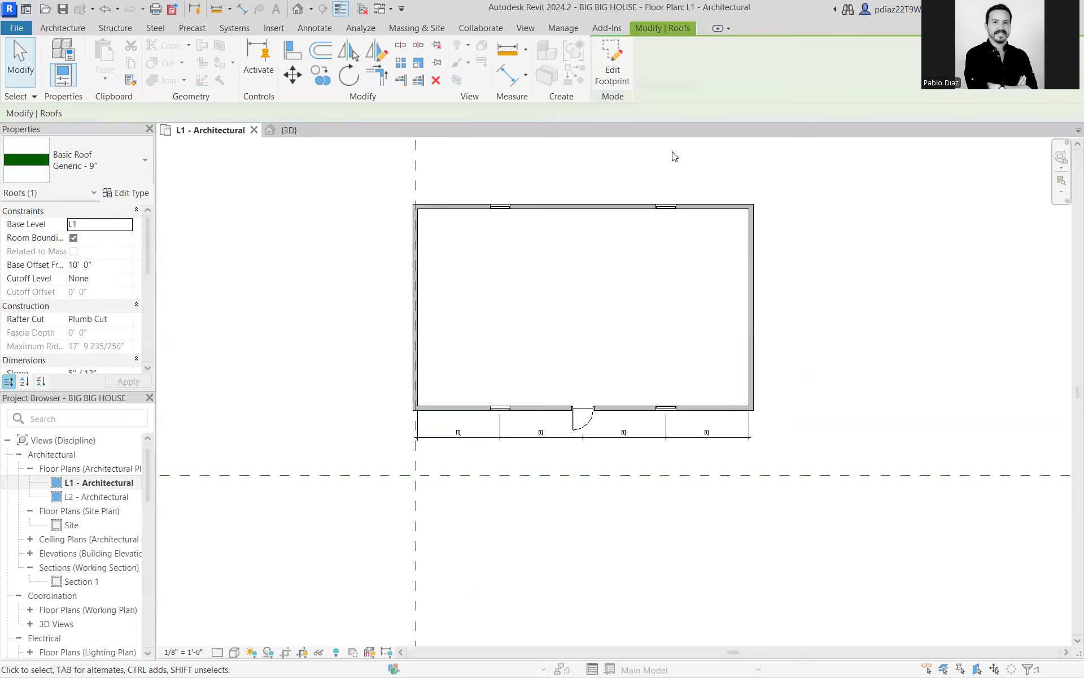
Switch to the {3D} view and attach the top of the right gable-end wall to the roof.
{"action": "left_click", "coordinate": [288, 130]}
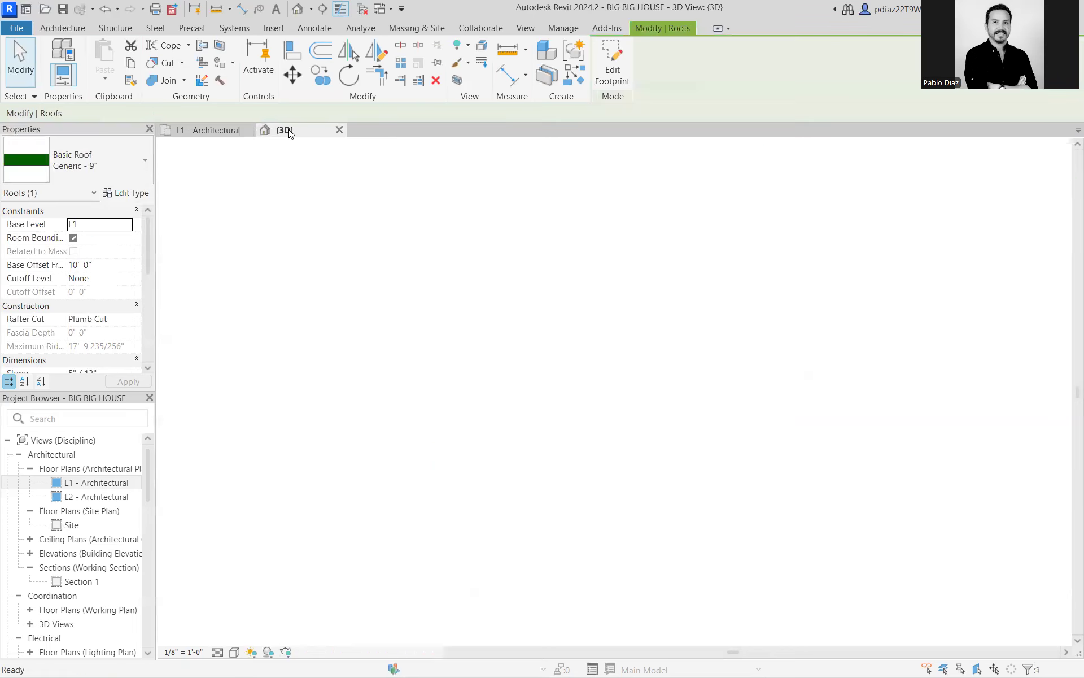
{"action": "left_click", "coordinate": [890, 464]}
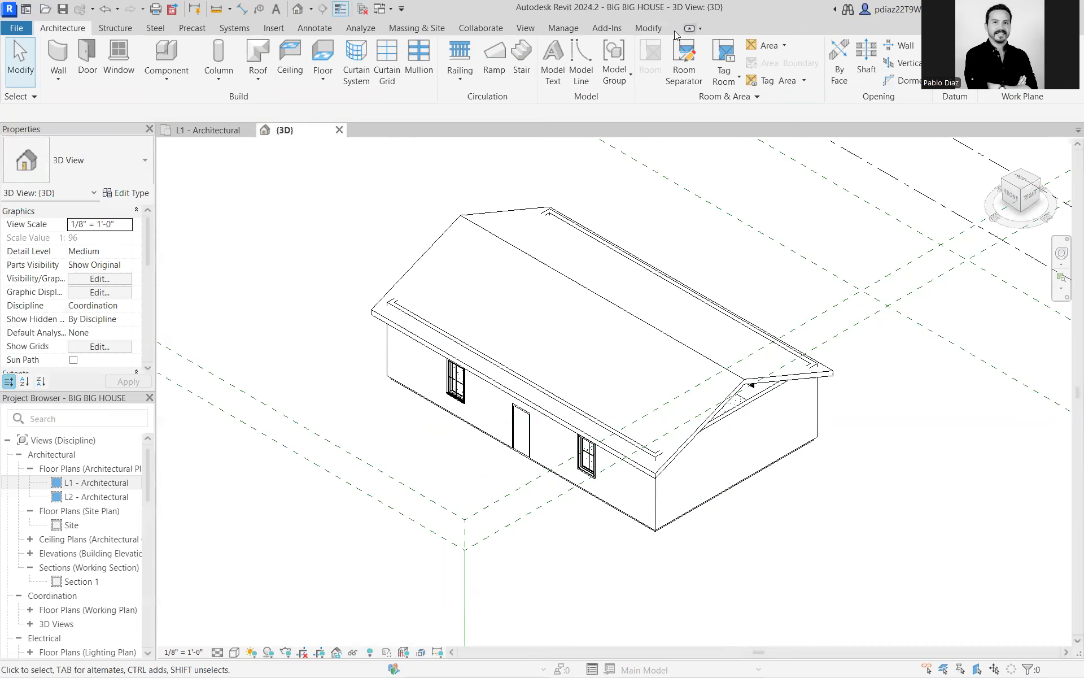
{"action": "left_click", "coordinate": [656, 30]}
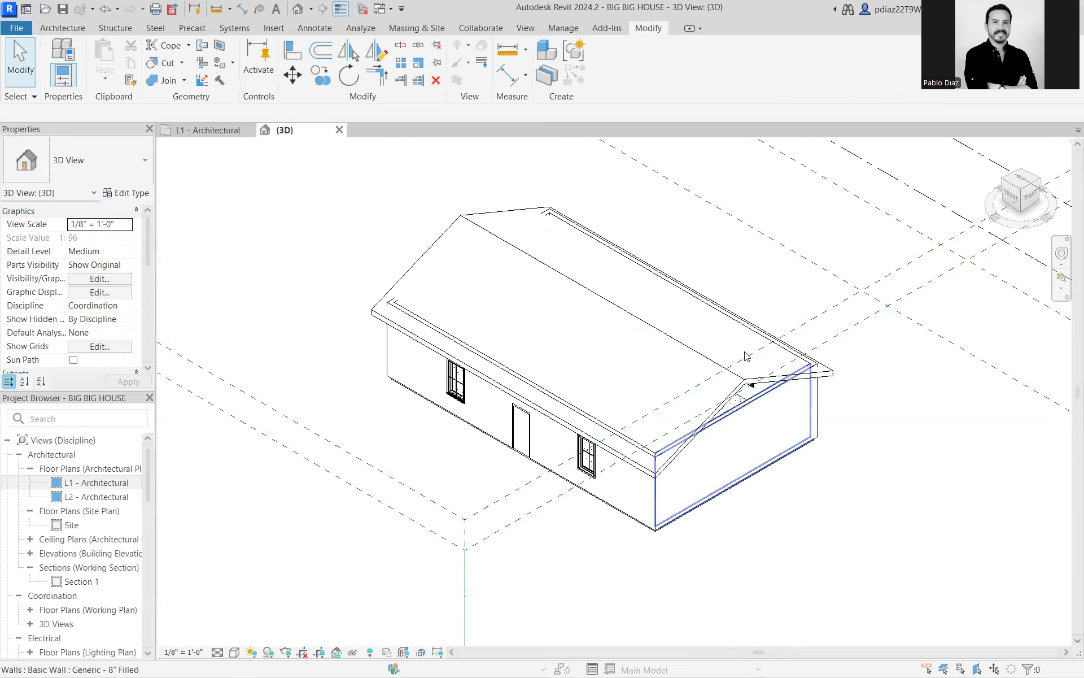
{"action": "left_click", "coordinate": [751, 419]}
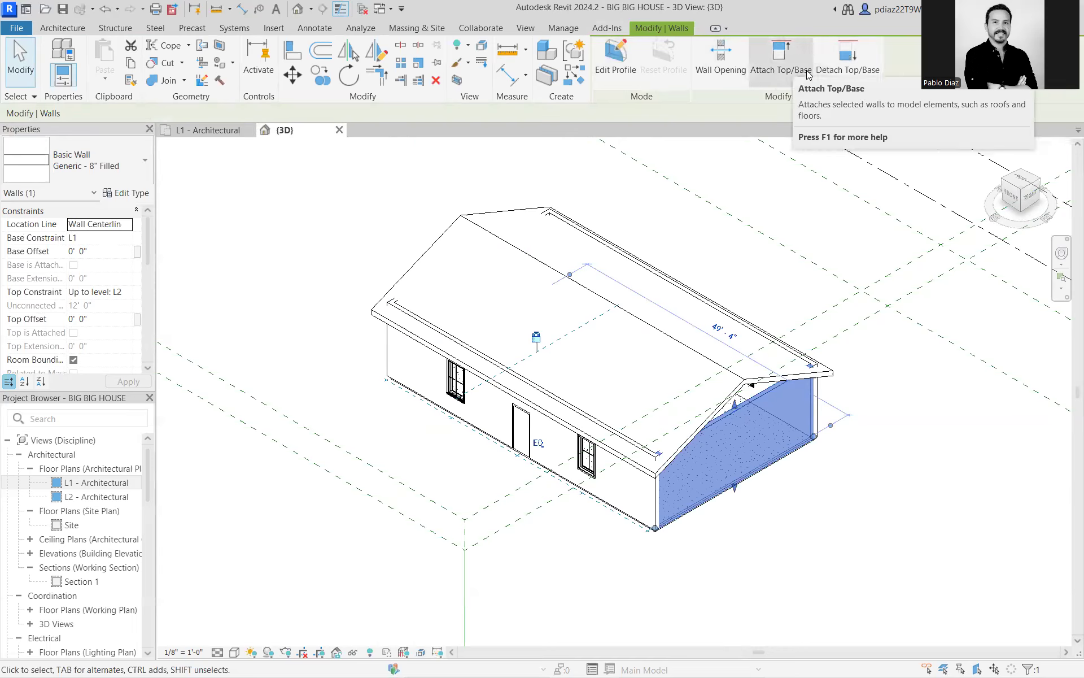
{"action": "left_click", "coordinate": [710, 378]}
{"action": "scroll", "coordinate": [750, 461], "scroll_direction": "up", "scroll_amount": 2}
{"action": "middle_click_drag", "start_coordinate": [688, 484], "coordinate": [861, 472], "text": "shift"}
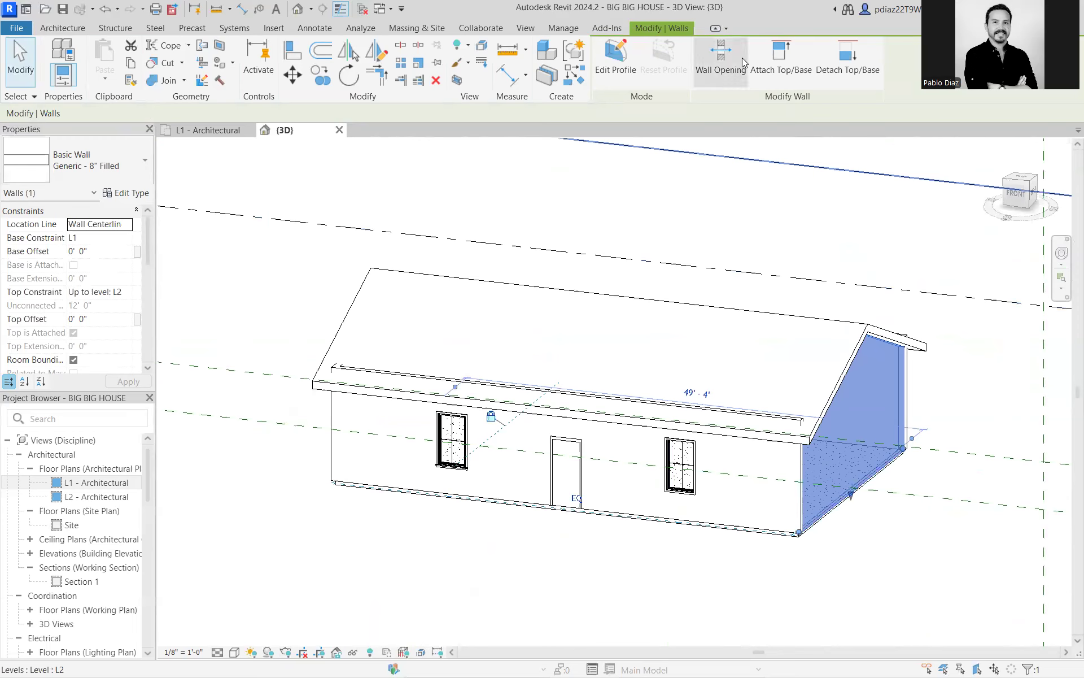
Attach the top of the front wall containing the door to the roof.
{"action": "left_click", "coordinate": [273, 490]}
{"action": "left_click", "coordinate": [367, 483]}
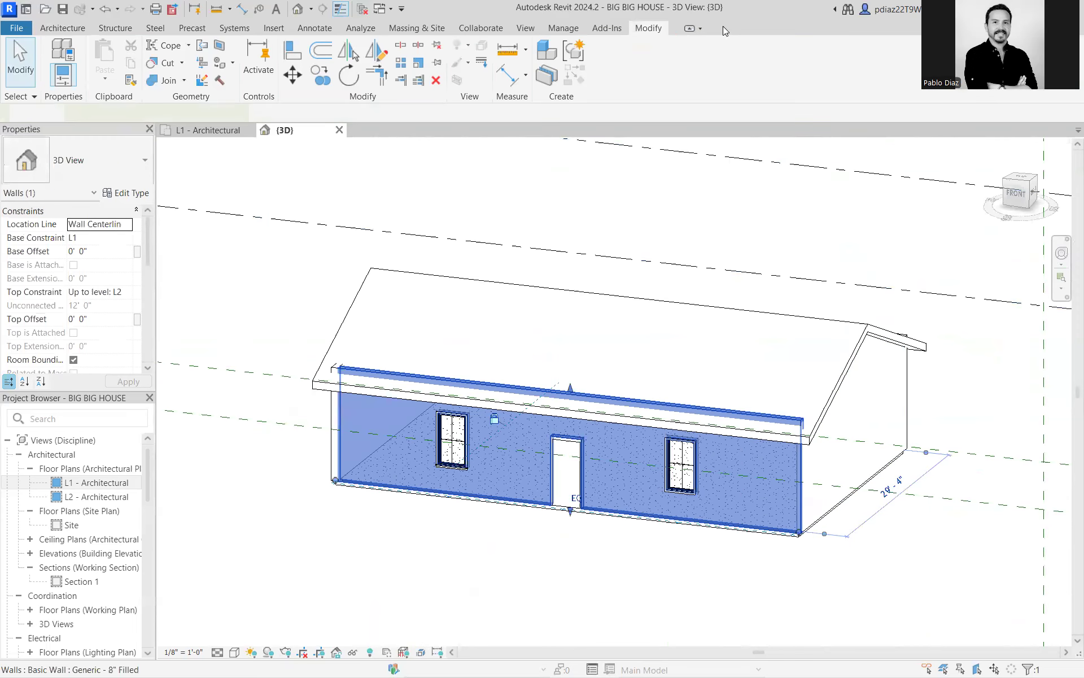
{"action": "left_click", "coordinate": [492, 402]}
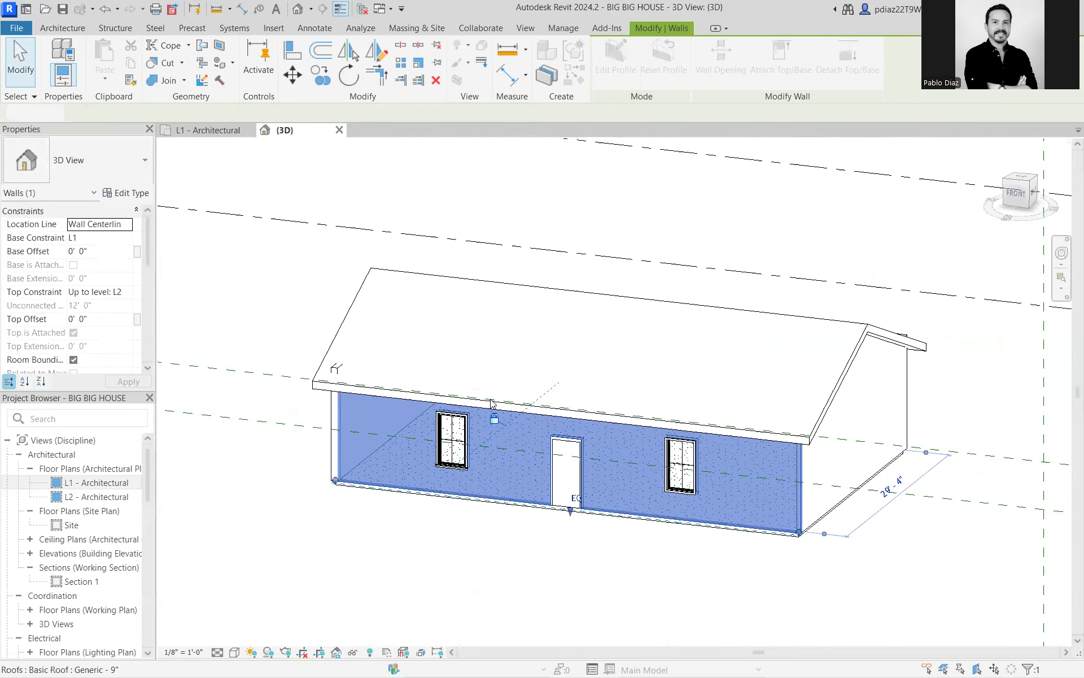
Attach the top of the left gable-end wall to the roof.
{"action": "middle_click_drag", "start_coordinate": [511, 377], "coordinate": [356, 494], "text": "shift"}
{"action": "left_click", "coordinate": [336, 498]}
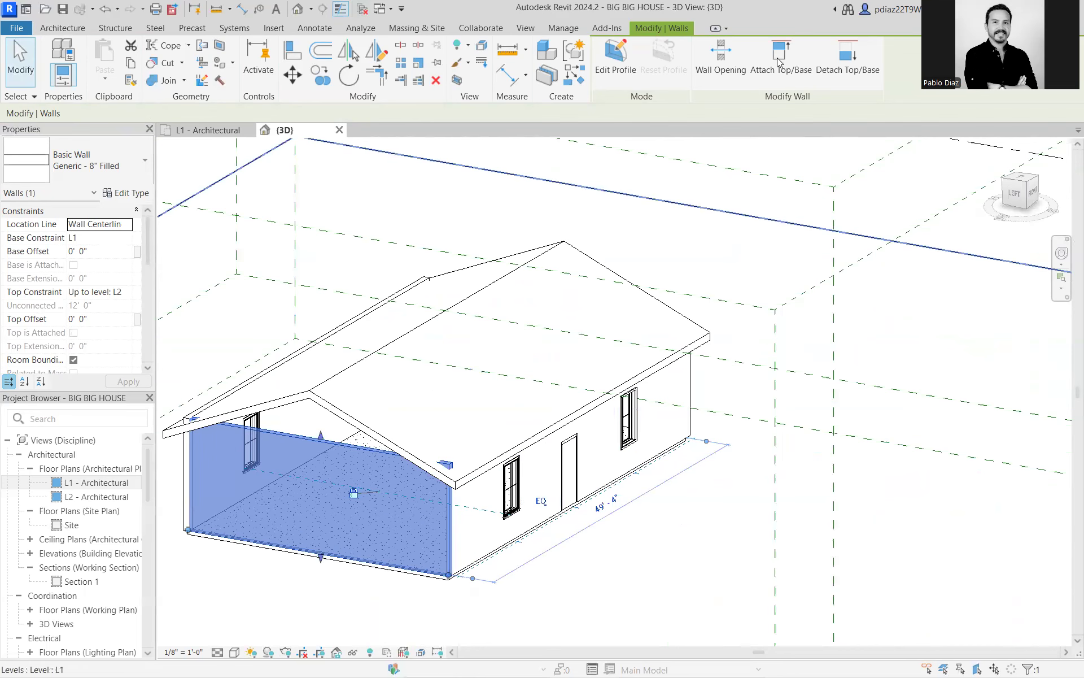
{"action": "left_click", "coordinate": [779, 62]}
{"action": "left_click", "coordinate": [412, 444]}
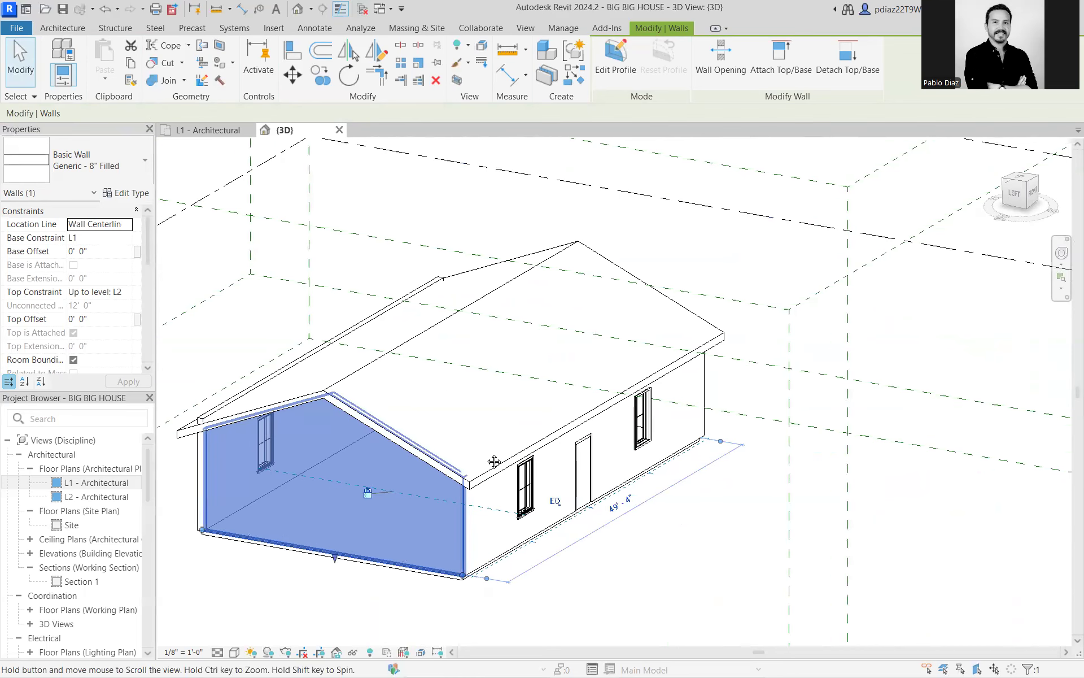
Attach the top of the back wall with the two windows to the roof and clear the selection.
{"action": "middle_click_drag", "start_coordinate": [384, 417], "coordinate": [610, 418]}
{"action": "middle_click_drag", "start_coordinate": [514, 450], "coordinate": [675, 470], "text": "shift"}
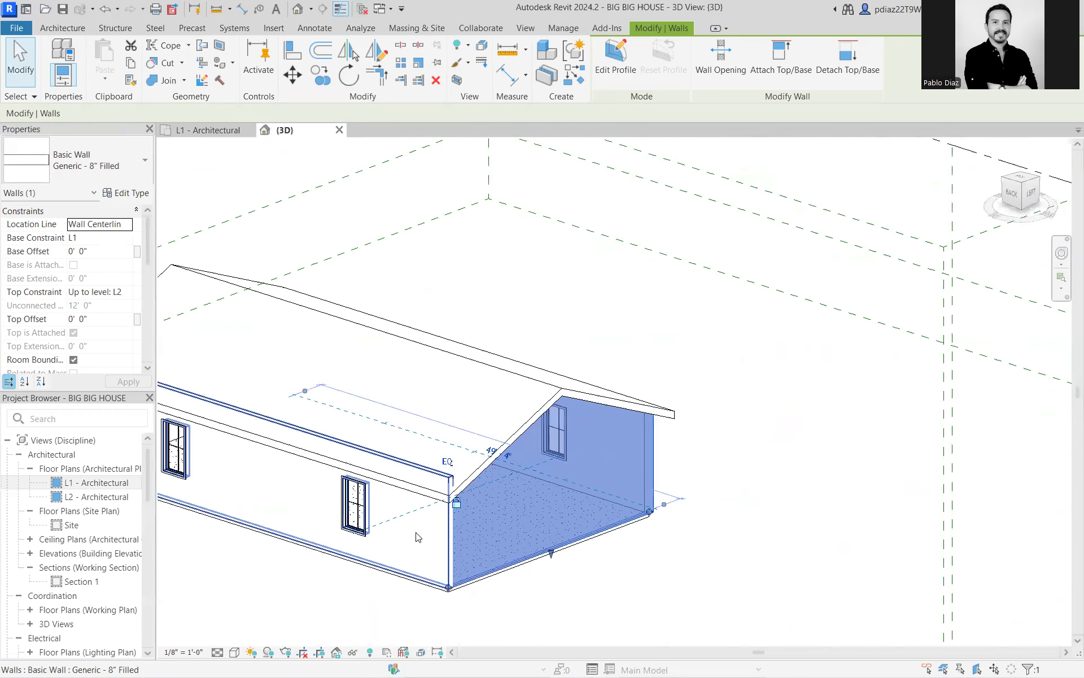
{"action": "left_click", "coordinate": [417, 535]}
{"action": "left_click", "coordinate": [777, 60]}
{"action": "left_click", "coordinate": [416, 371]}
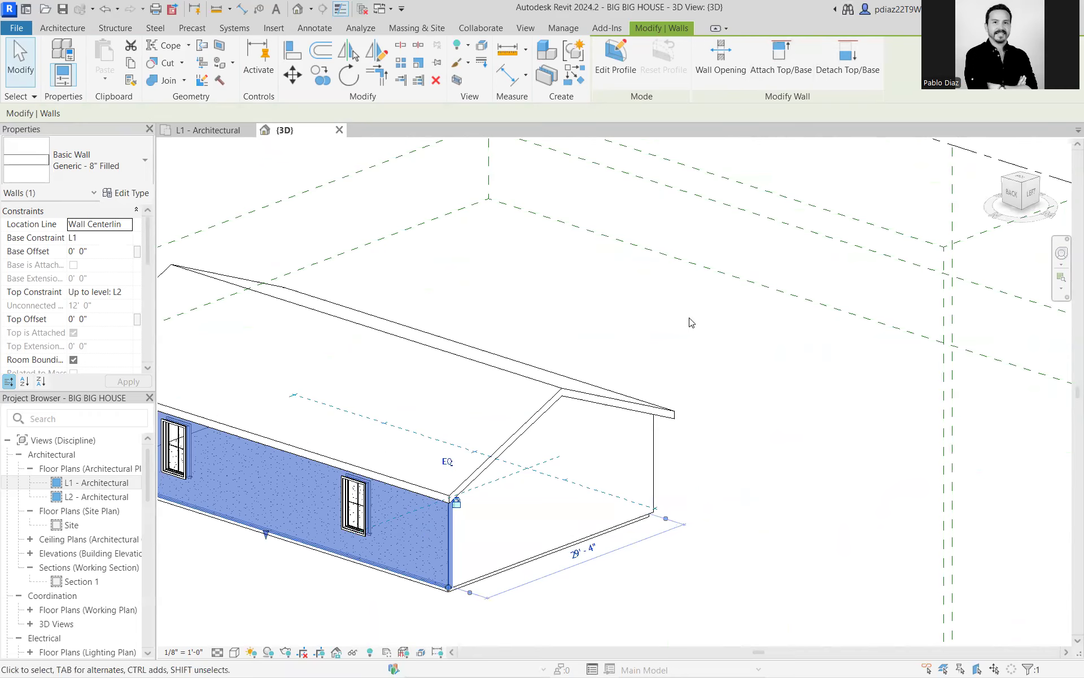
{"action": "left_click", "coordinate": [690, 323]}
{"action": "scroll", "coordinate": [677, 415], "scroll_direction": "down", "scroll_amount": 2}
{"action": "middle_click_drag", "start_coordinate": [671, 475], "coordinate": [775, 385], "text": "shift"}
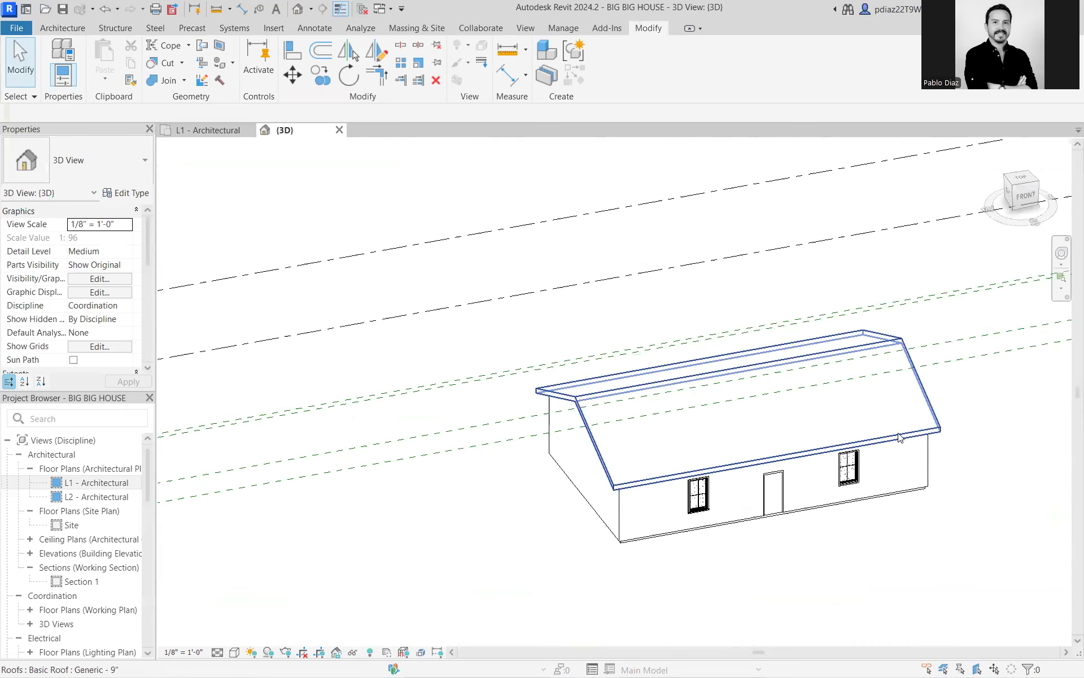
{"action": "scroll", "coordinate": [950, 493], "scroll_direction": "up", "scroll_amount": 4}
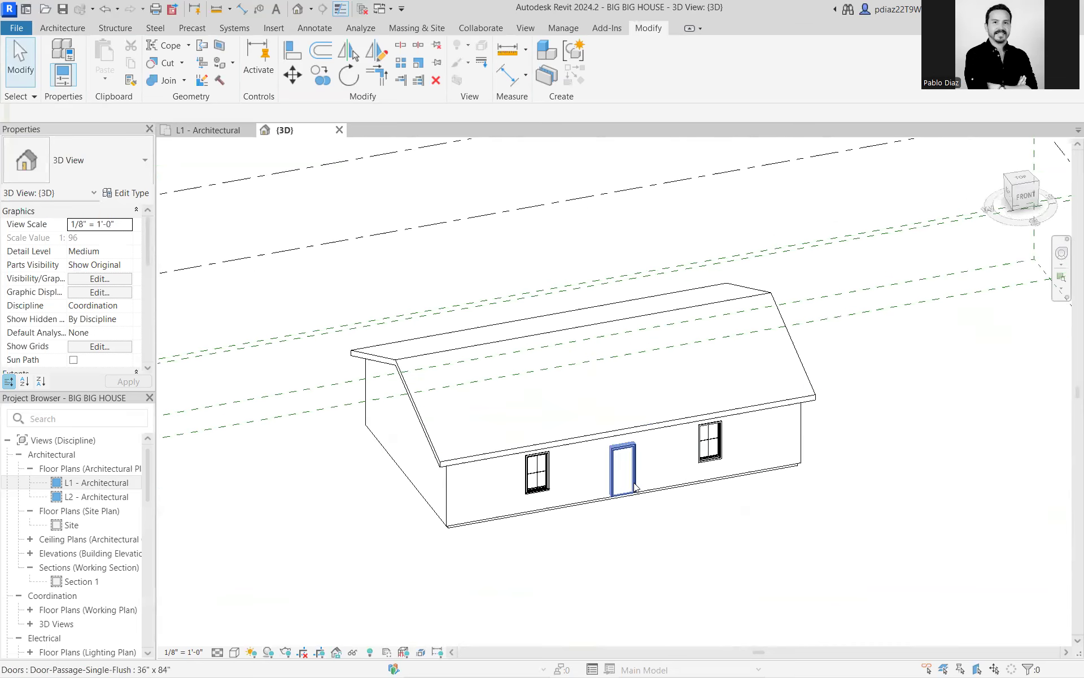